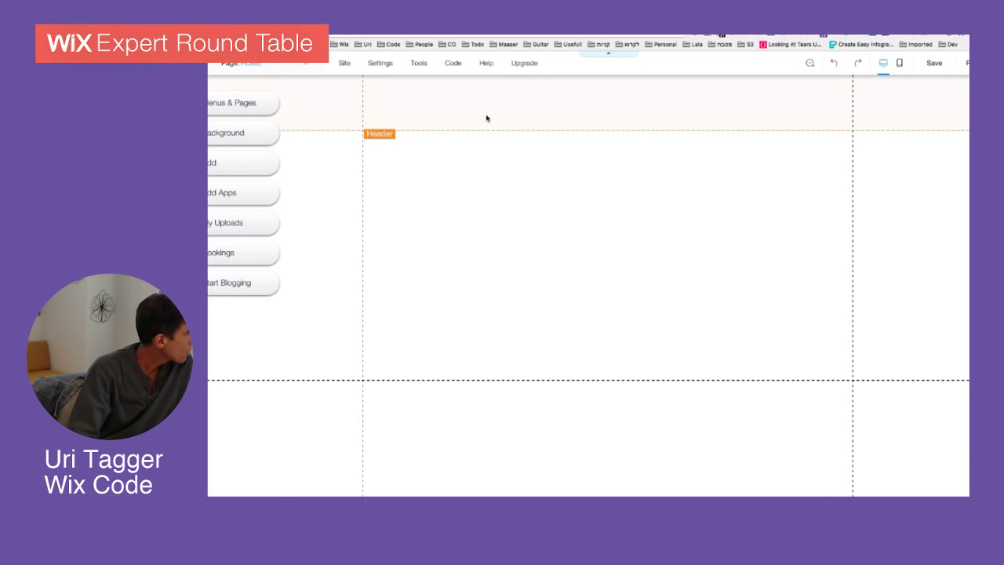
Turn on the developer tools for the site and dismiss the Wix Code welcome window.
{"action": "mouse_move", "coordinate": [453, 67]}
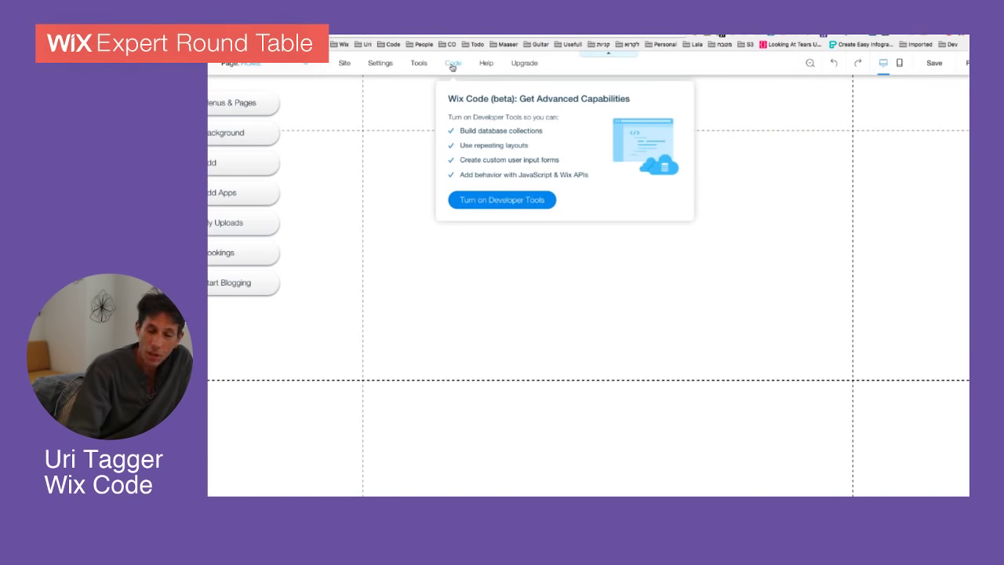
{"action": "left_click", "coordinate": [510, 201]}
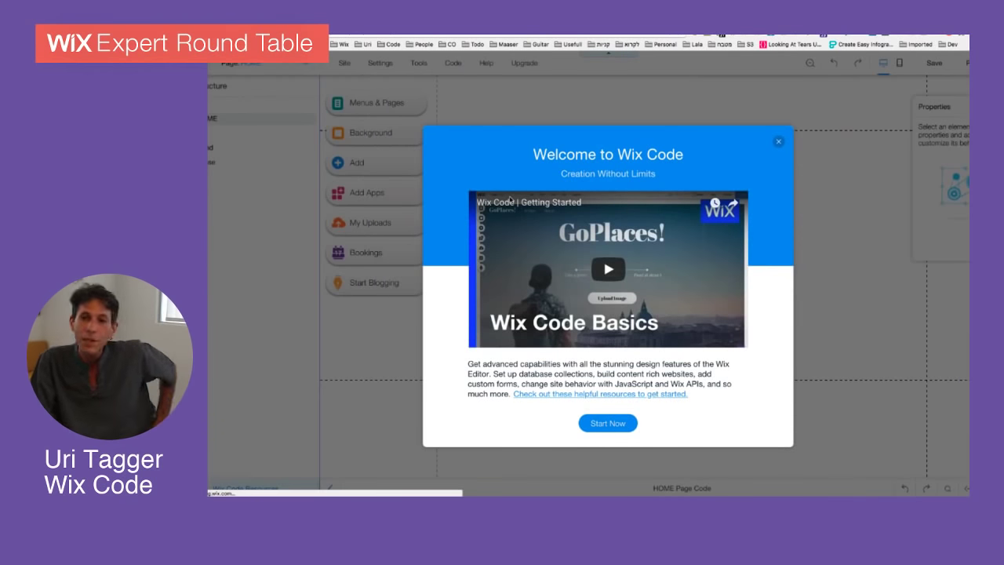
{"action": "key", "text": "Escape"}
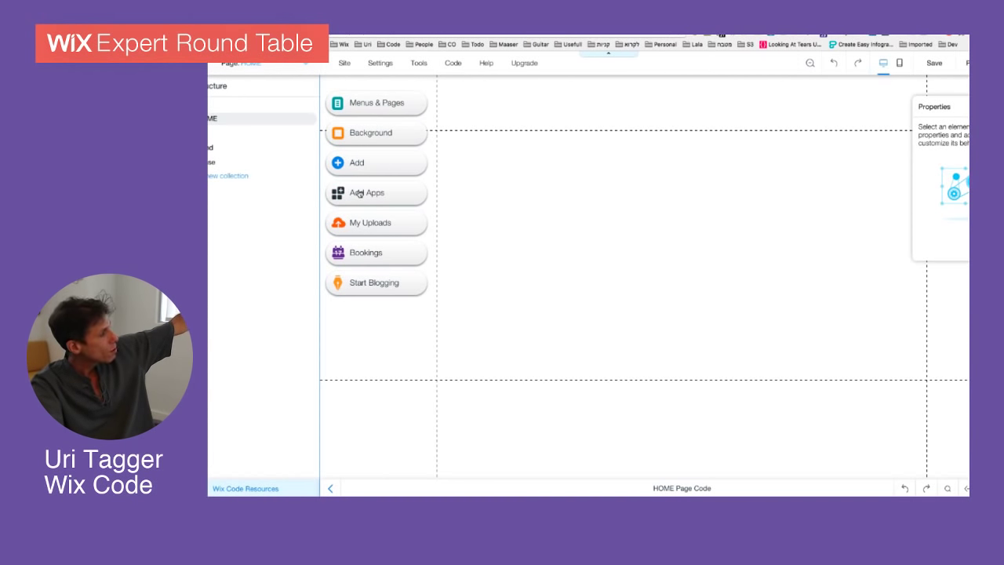
Create a new database collection named Recipees for Site Content.
{"action": "mouse_move", "coordinate": [455, 69]}
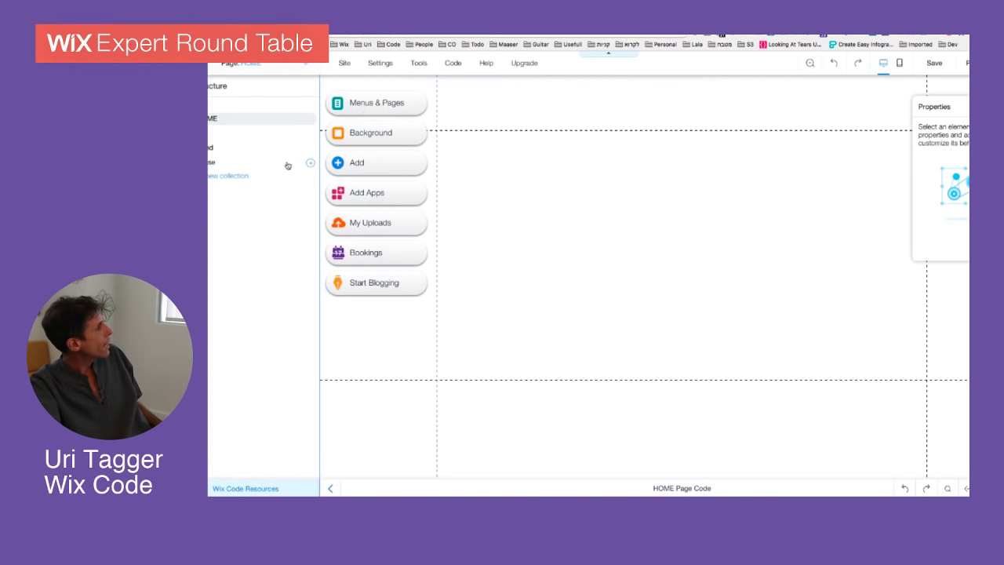
{"action": "left_click", "coordinate": [218, 178]}
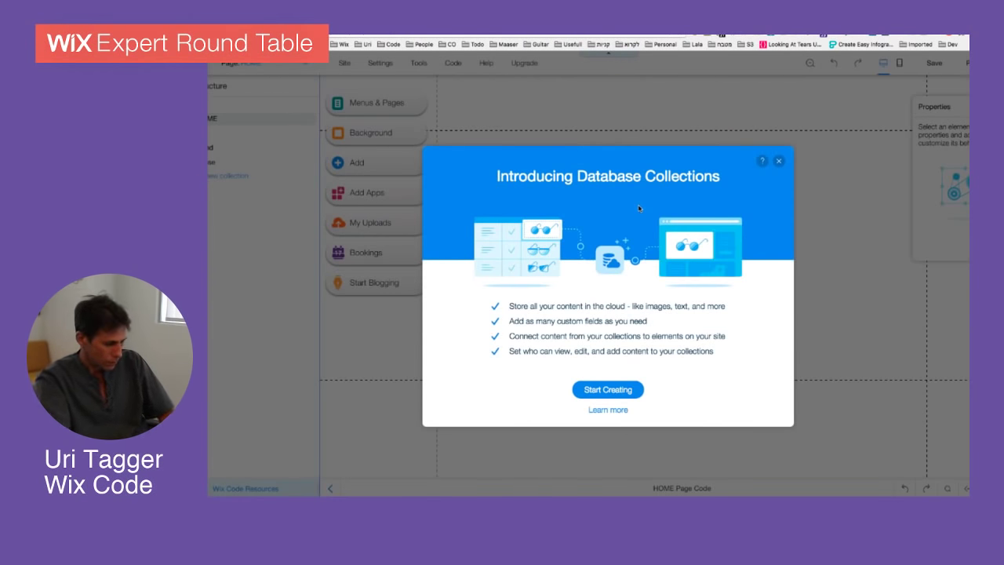
{"action": "left_click", "coordinate": [619, 392]}
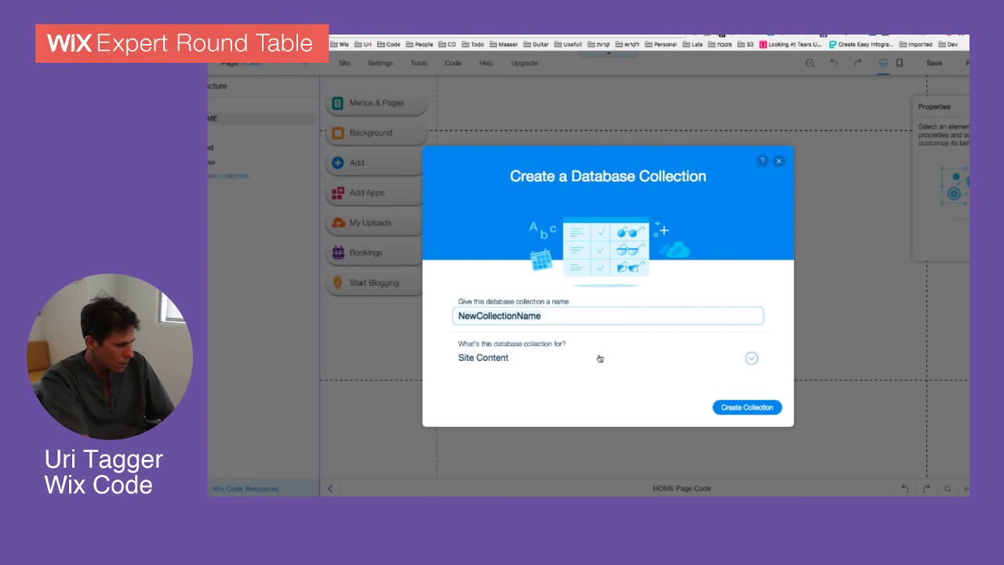
{"action": "type", "text": "Re"}
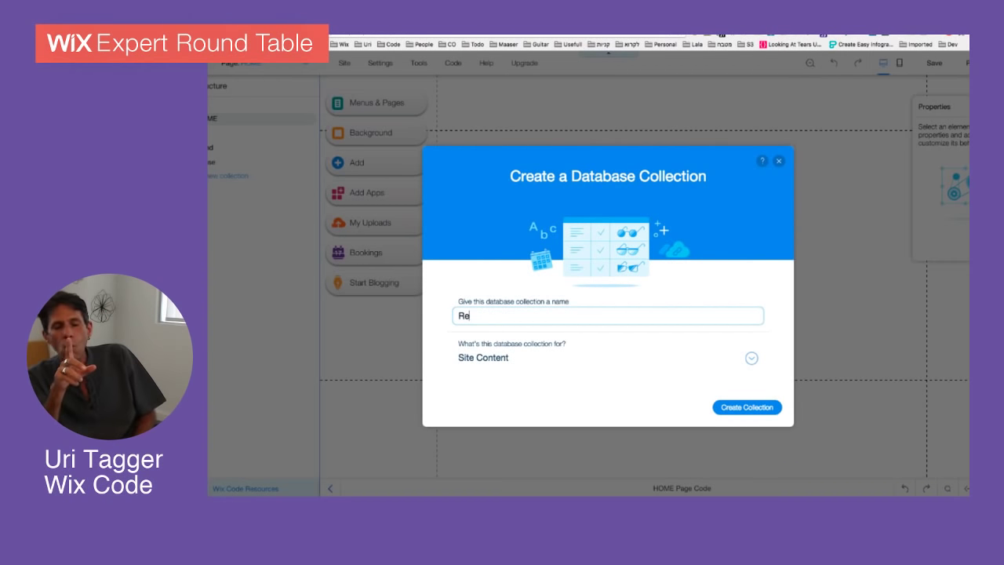
{"action": "type", "text": "cipees"}
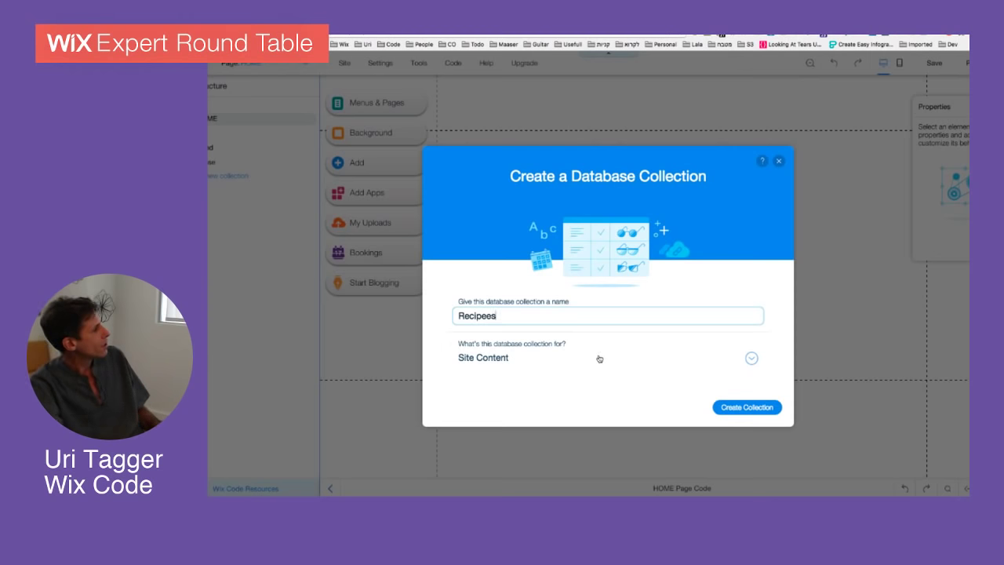
{"action": "left_click", "coordinate": [742, 408]}
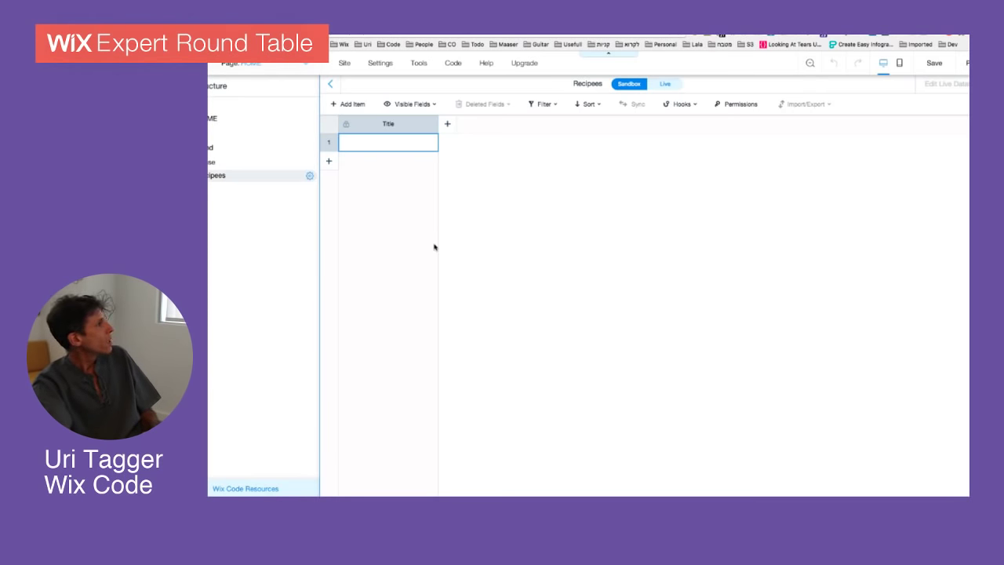
Enter Lasagna as the title of the first item in the Recipees collection.
{"action": "left_click", "coordinate": [405, 141]}
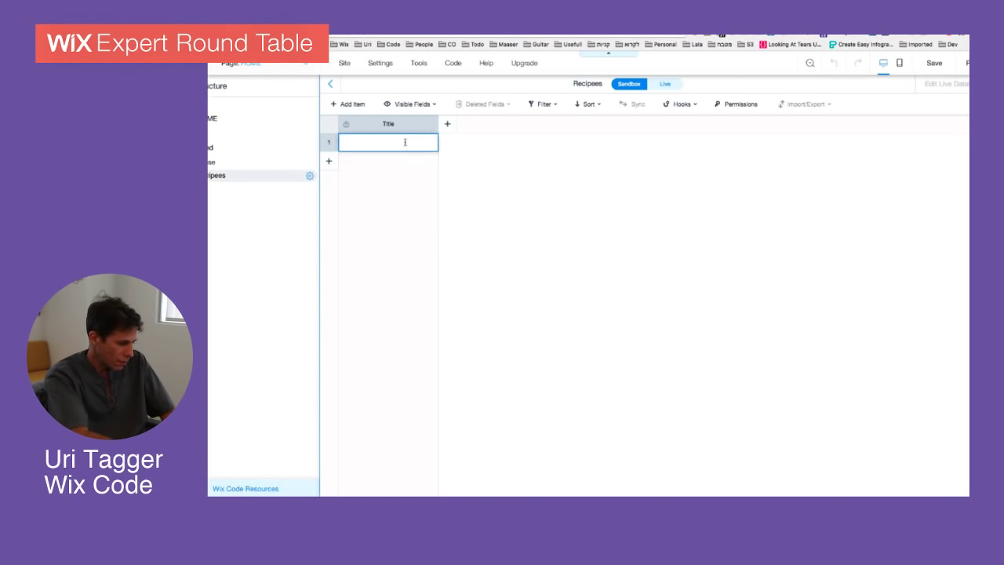
{"action": "type", "text": "L"}
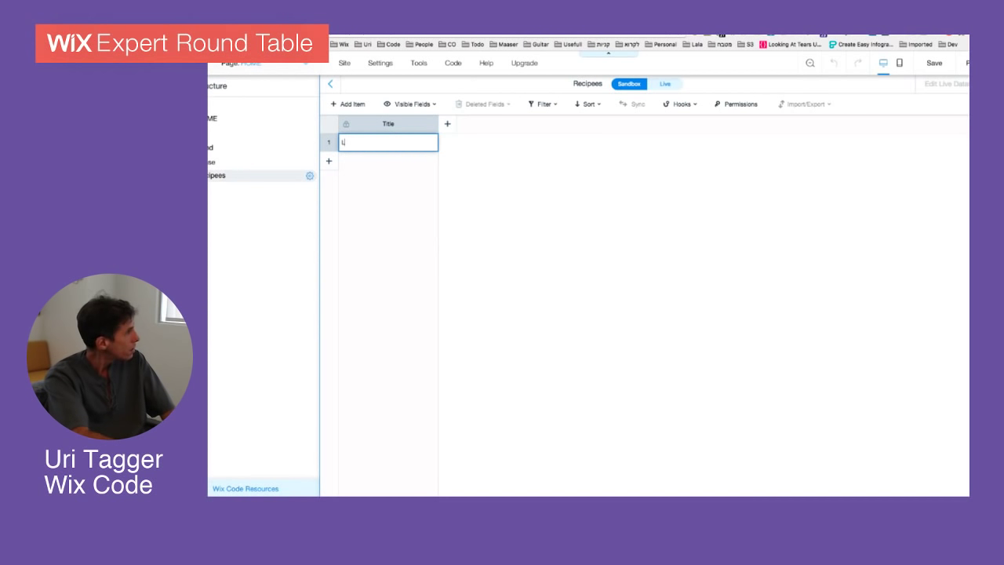
{"action": "type", "text": "asagna"}
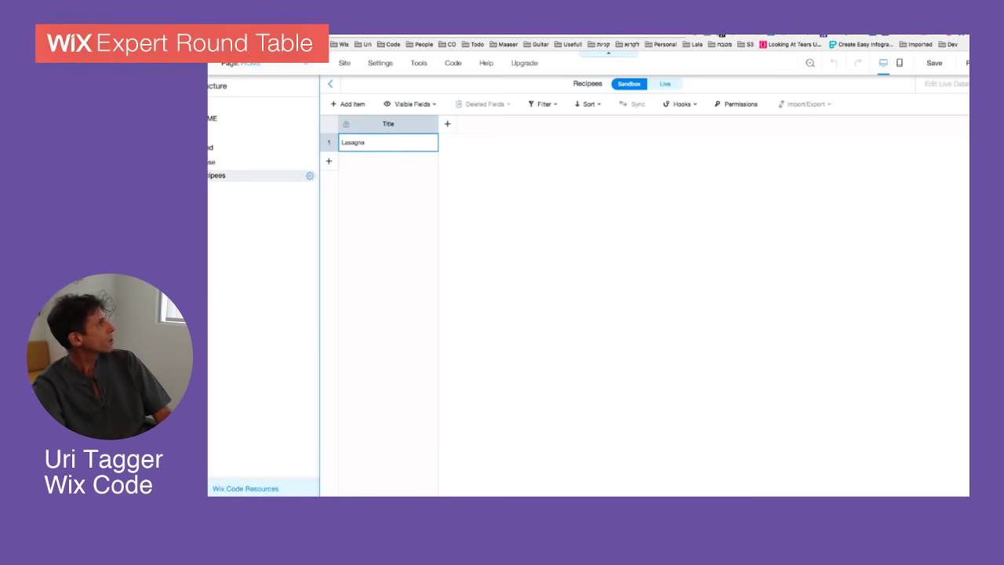
Add a field named Image of type Image, and give the Lasagna item a food picture from the free Wix images.
{"action": "left_click", "coordinate": [448, 125]}
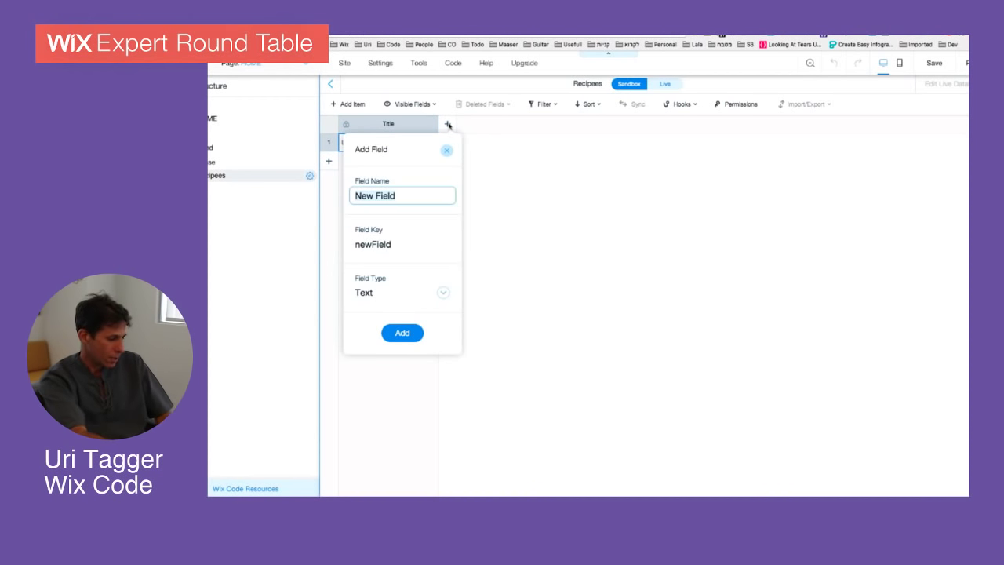
{"action": "type", "text": "i"}
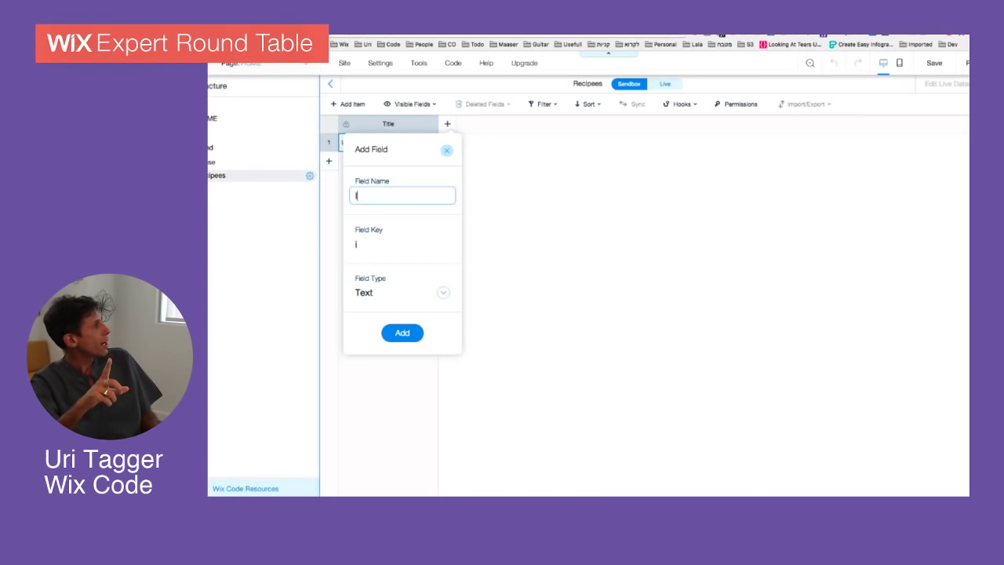
{"action": "type", "text": "mage"}
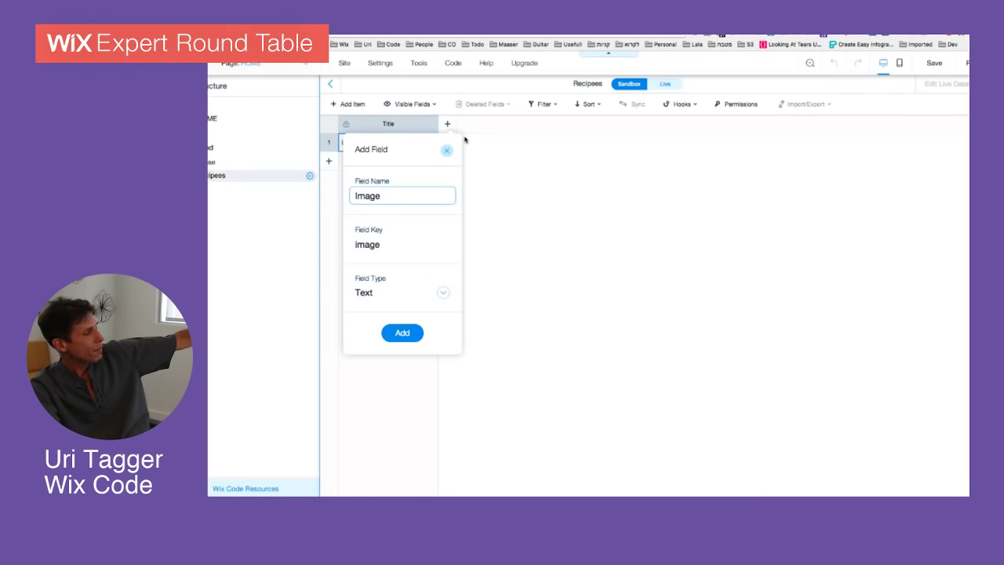
{"action": "left_click", "coordinate": [442, 293]}
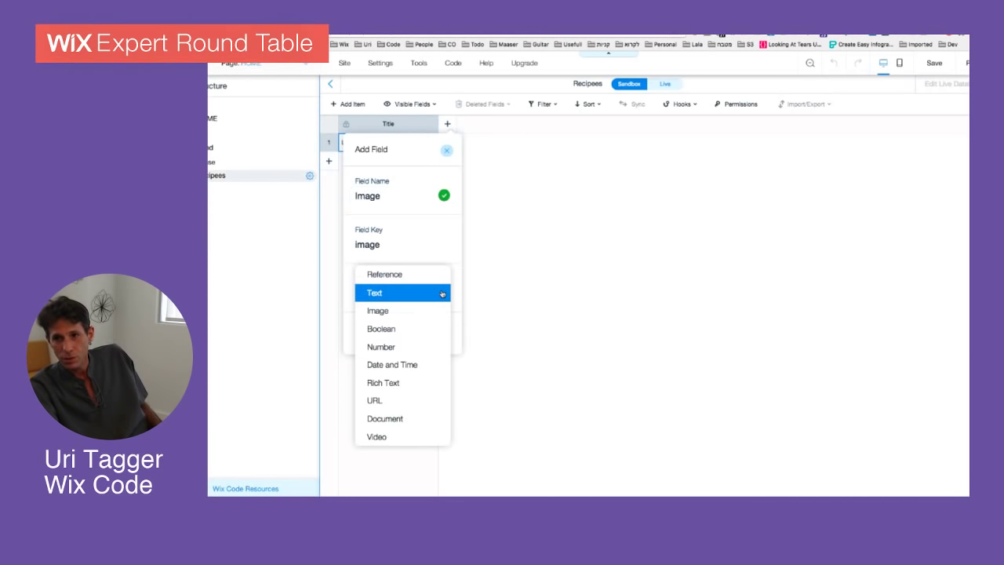
{"action": "left_click", "coordinate": [404, 311]}
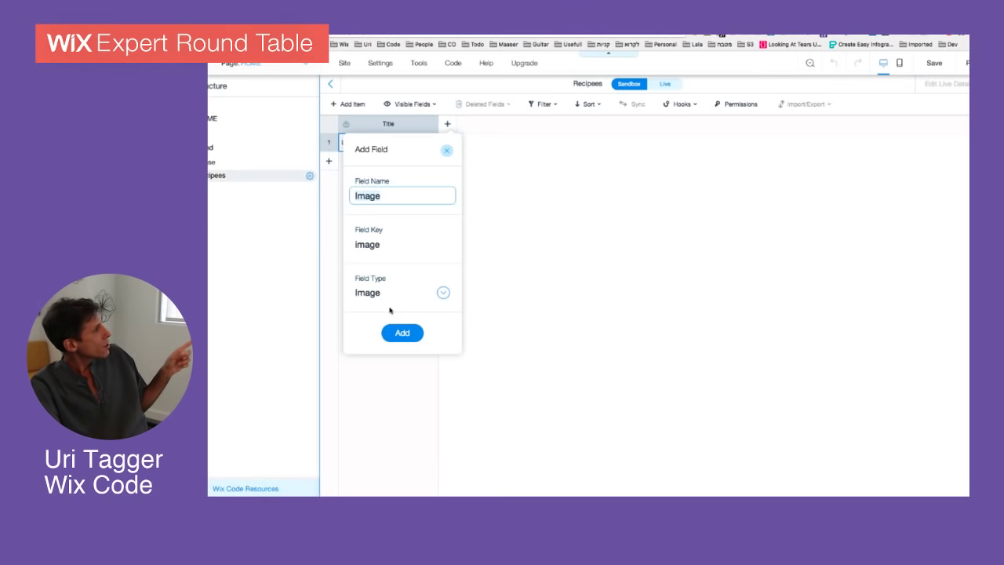
{"action": "mouse_move", "coordinate": [399, 253]}
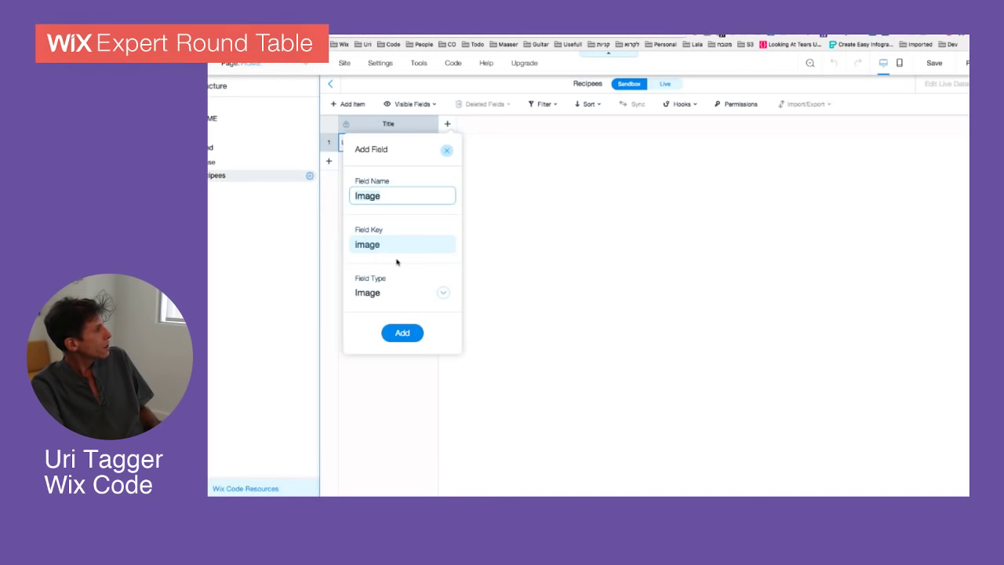
{"action": "left_click", "coordinate": [402, 333]}
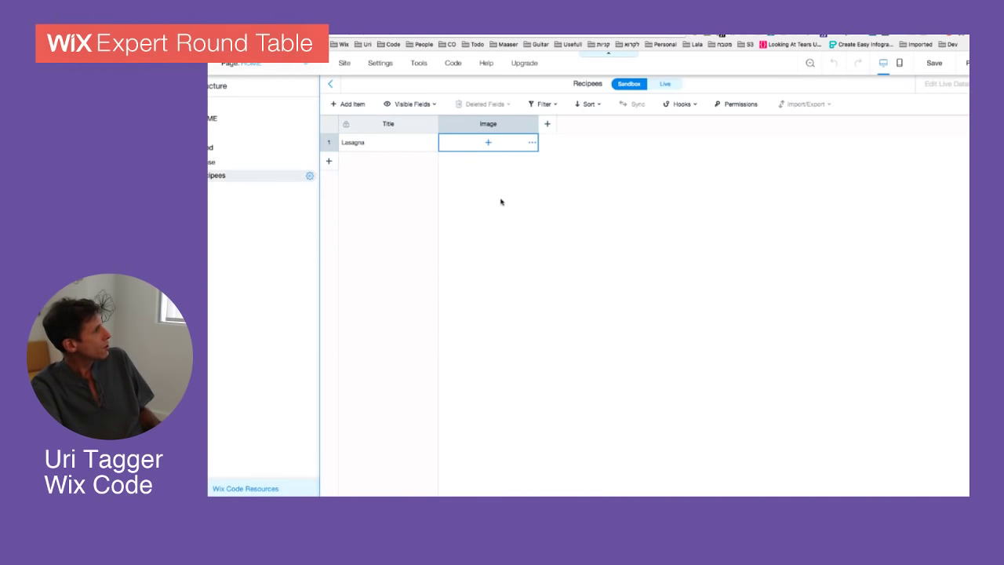
{"action": "left_click", "coordinate": [489, 144]}
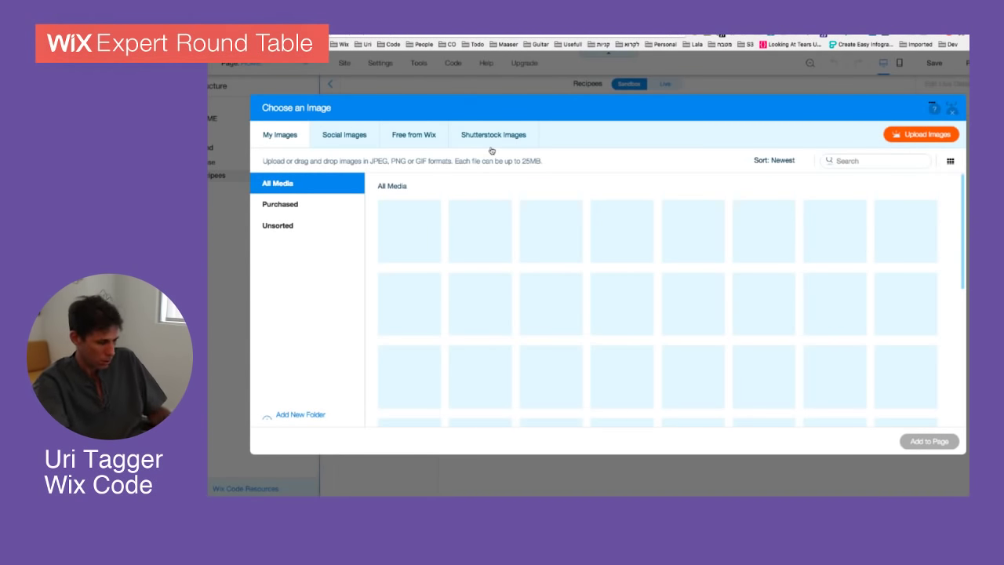
{"action": "left_click", "coordinate": [415, 134]}
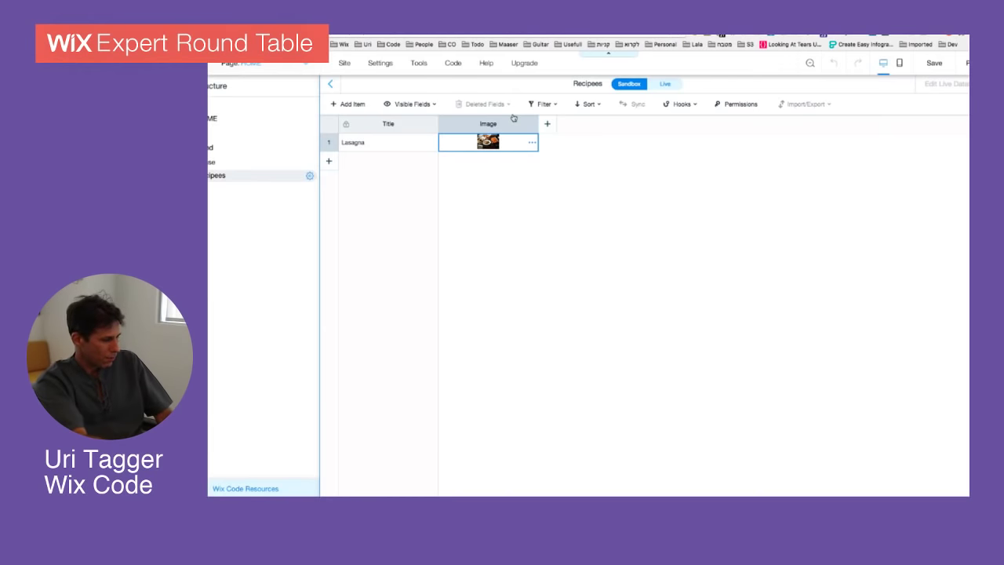
Add a field named Description of type Text to the Recipees collection.
{"action": "left_click", "coordinate": [545, 125]}
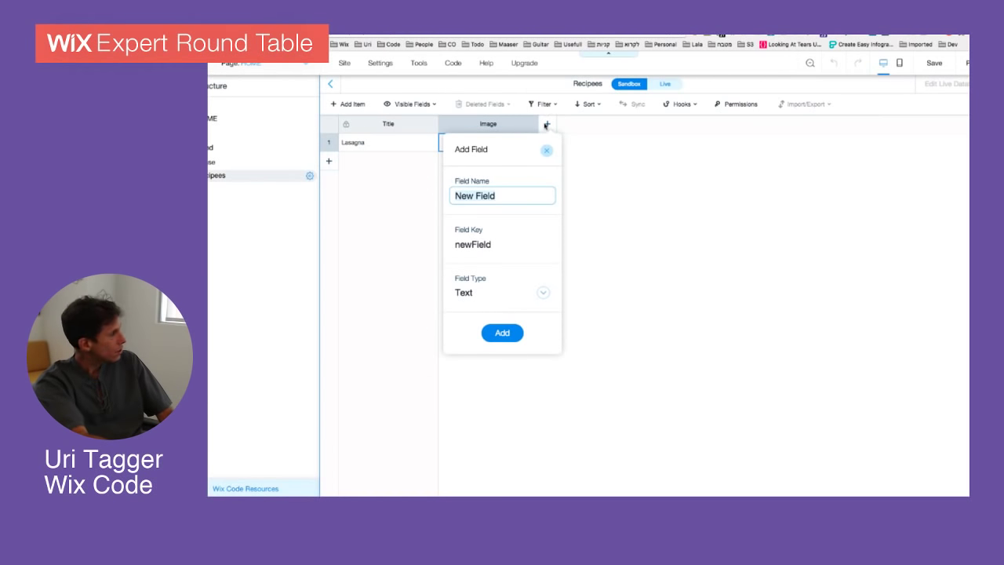
{"action": "type", "text": "De"}
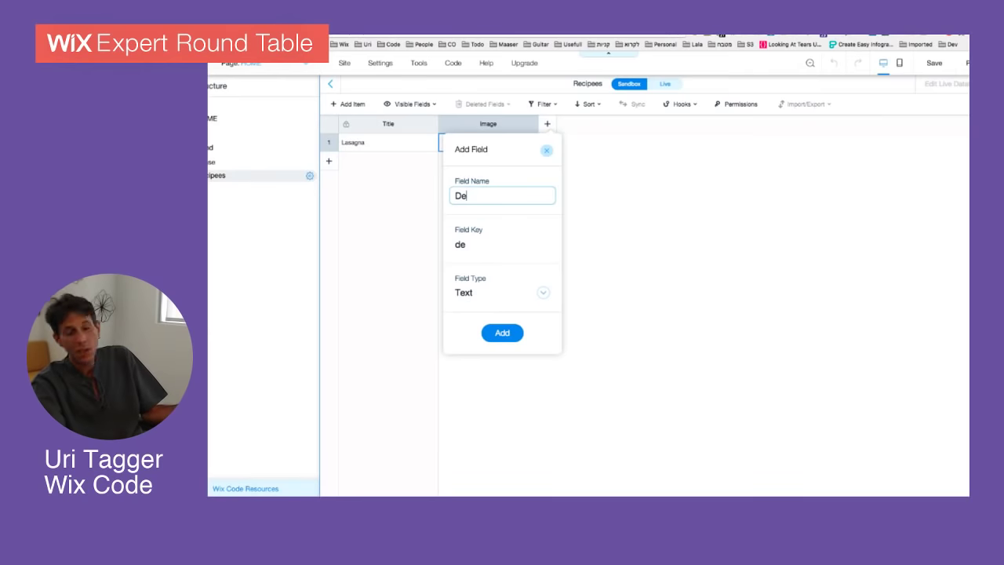
{"action": "type", "text": "scription"}
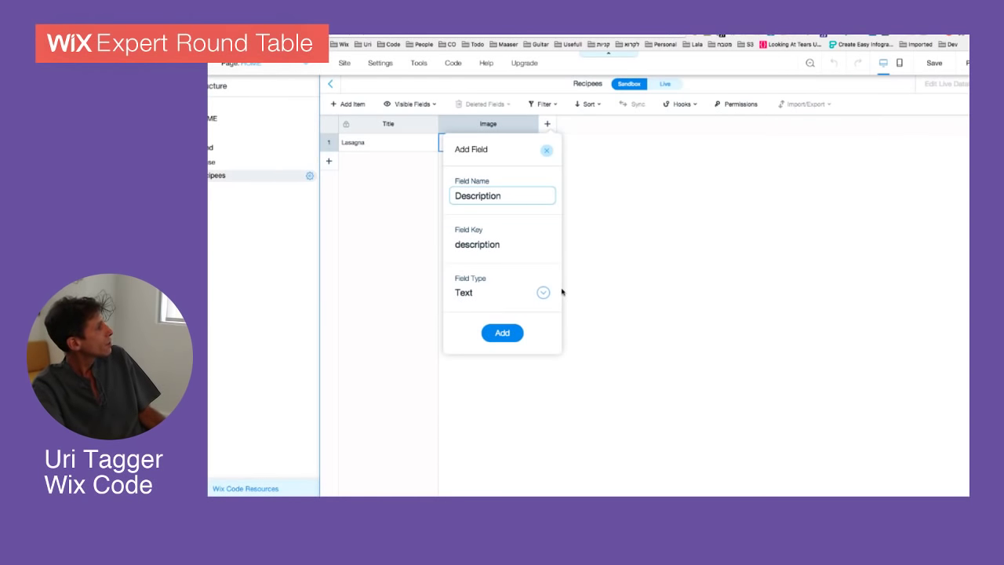
{"action": "left_click", "coordinate": [502, 332]}
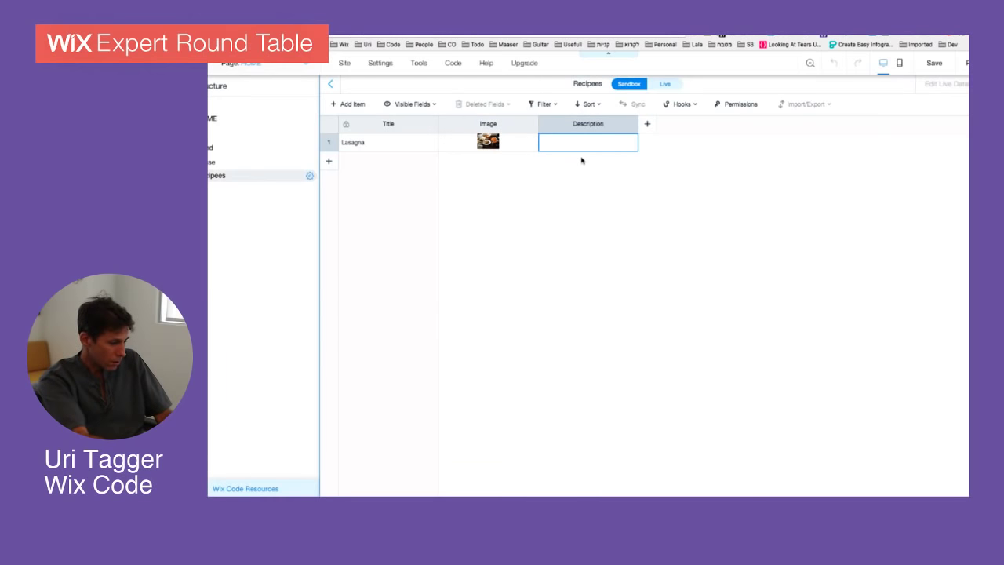
Enter "My favorite dish" as the Lasagna item's description.
{"action": "left_click", "coordinate": [588, 141]}
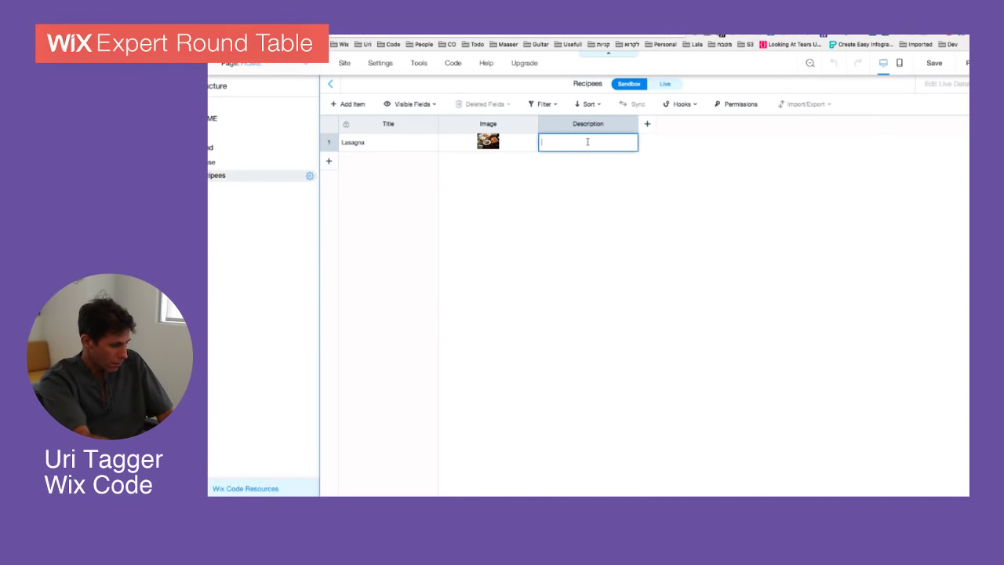
{"action": "type", "text": "My f"}
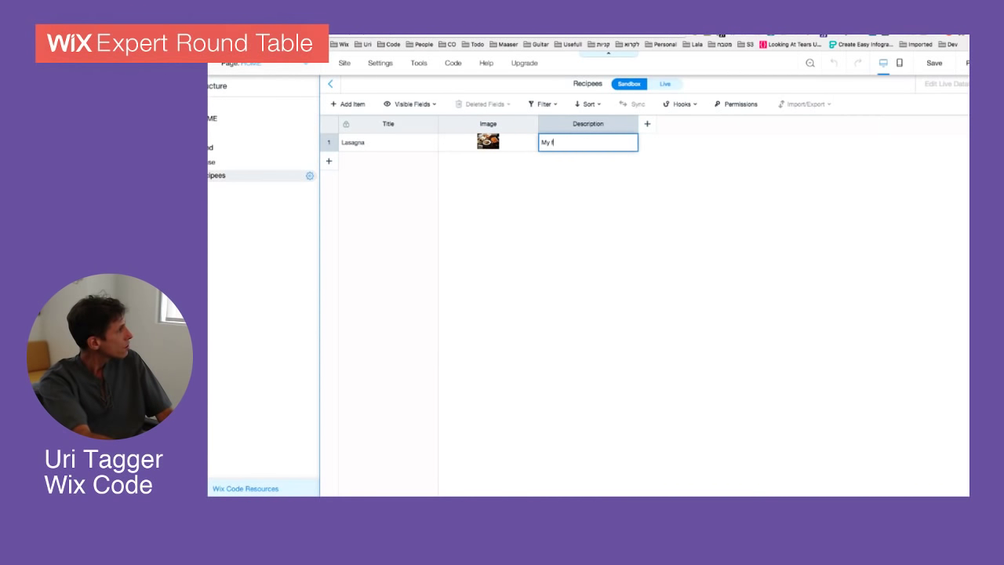
{"action": "type", "text": "avorite disgh"}
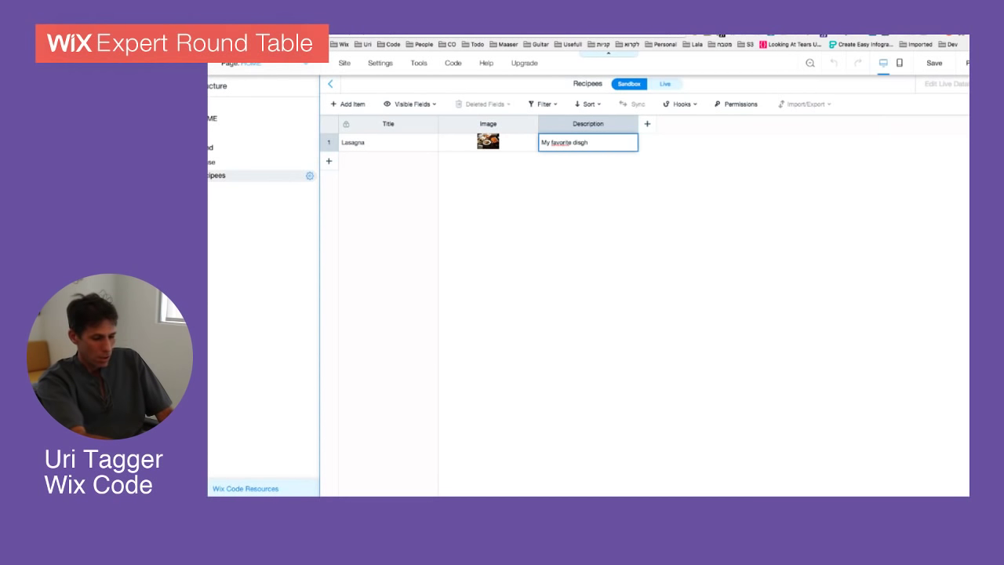
{"action": "key", "text": "BackSpace"}
{"action": "key", "text": "BackSpace"}
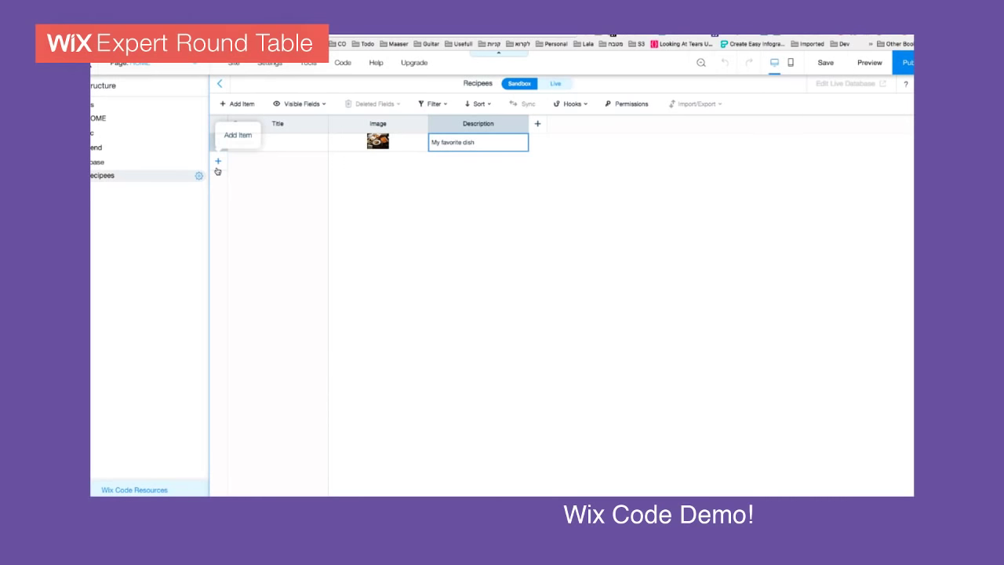
Add a second item titled Pasta and give it a picture found by searching the free Wix images for "pasta".
{"action": "left_click", "coordinate": [219, 164]}
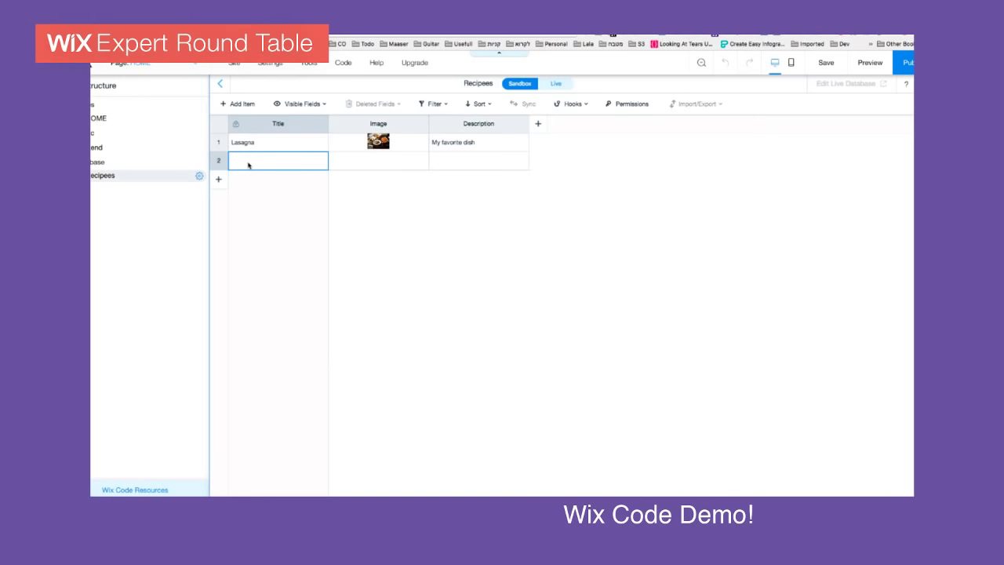
{"action": "type", "text": "Pasta"}
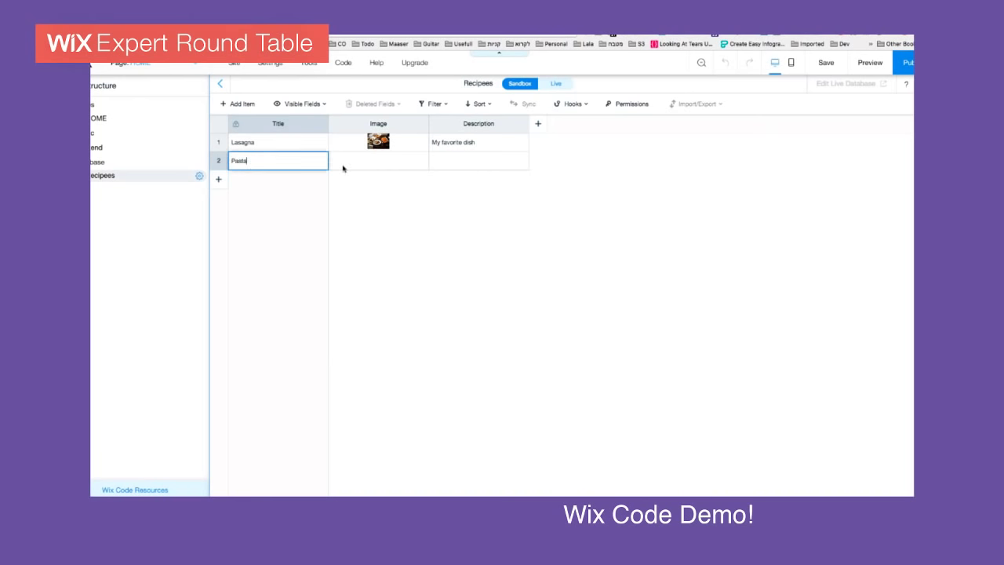
{"action": "left_click", "coordinate": [378, 163]}
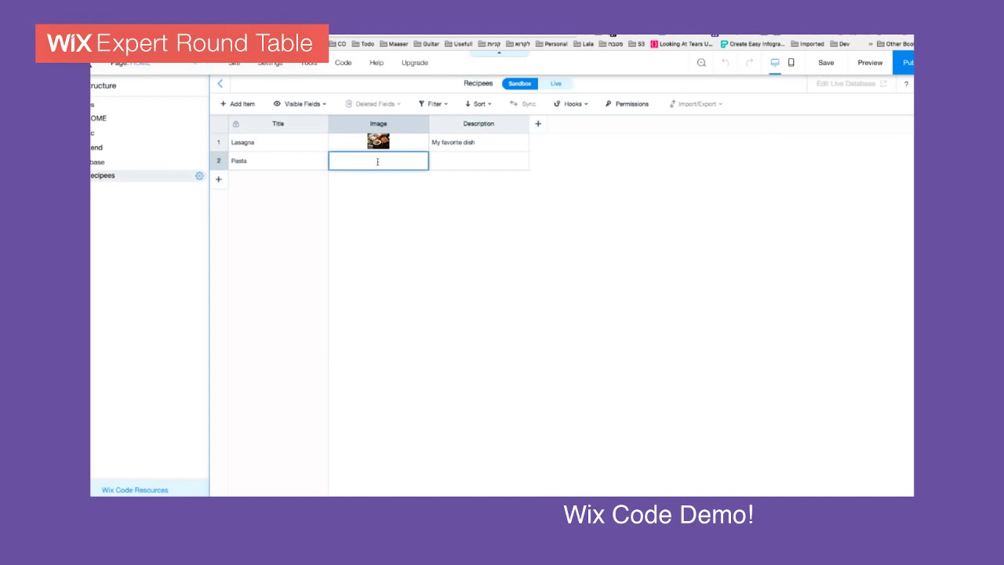
{"action": "left_click", "coordinate": [378, 162]}
{"action": "left_click", "coordinate": [304, 135]}
{"action": "type", "text": "p"}
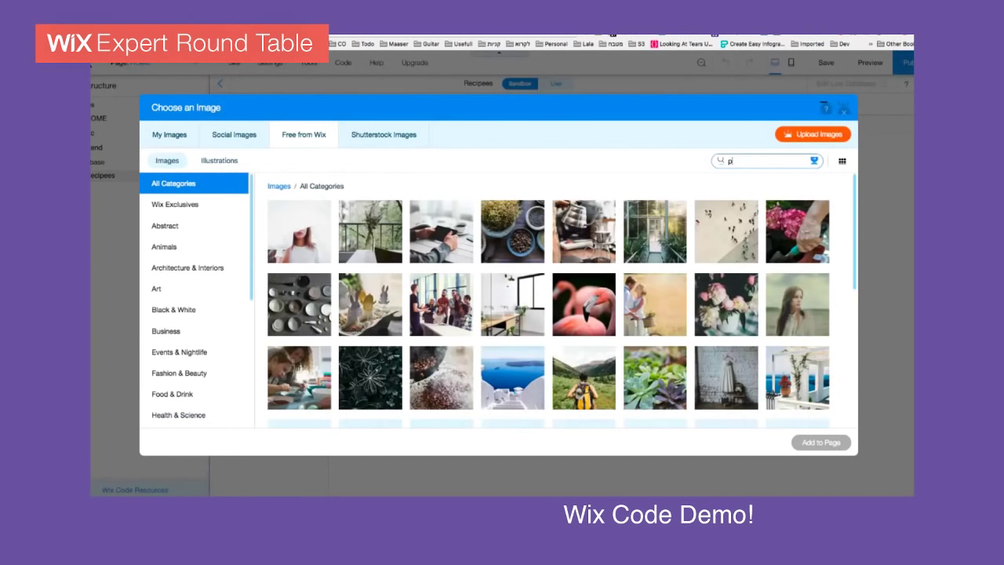
{"action": "type", "text": "asta"}
{"action": "double_click", "coordinate": [443, 231]}
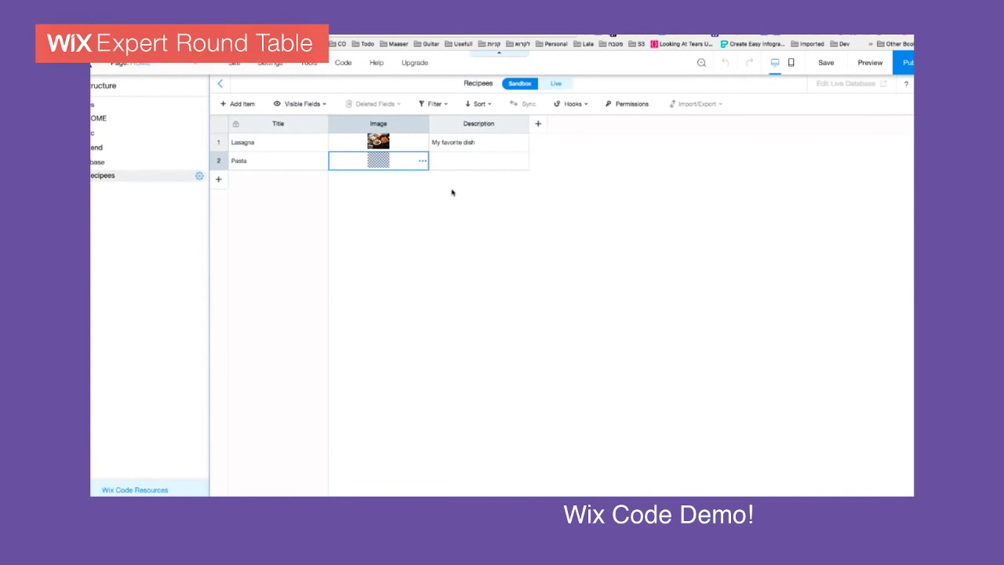
Enter "Italians love this" as the Pasta item's description and add a third item titled Meatballs.
{"action": "left_click", "coordinate": [458, 162]}
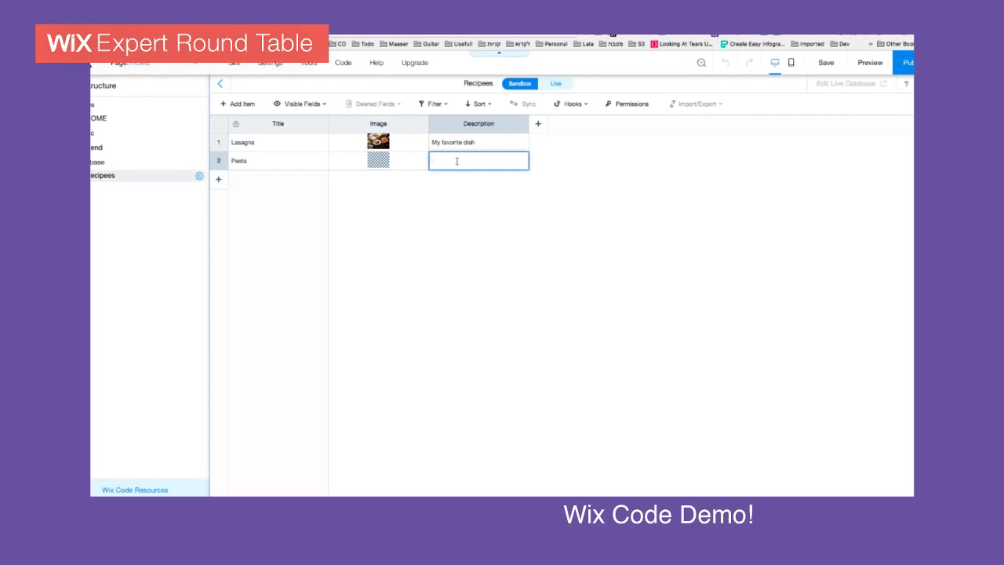
{"action": "type", "text": "Italians love this"}
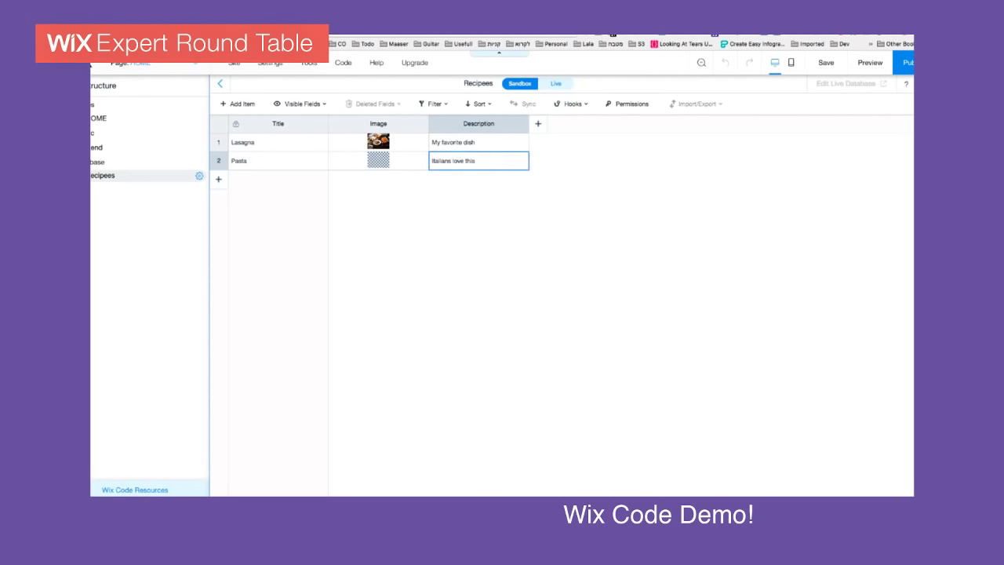
{"action": "left_click", "coordinate": [219, 181]}
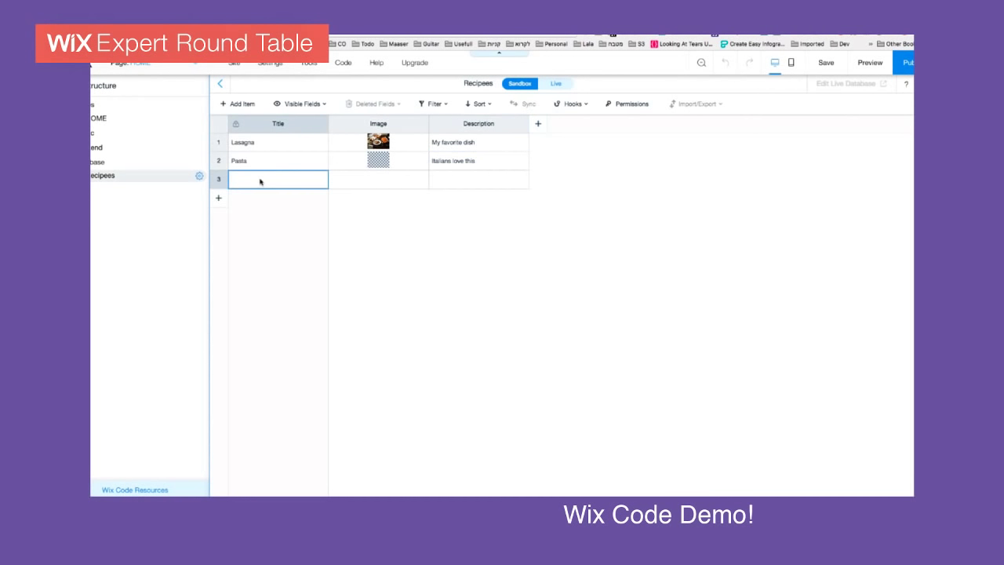
{"action": "type", "text": "Mea"}
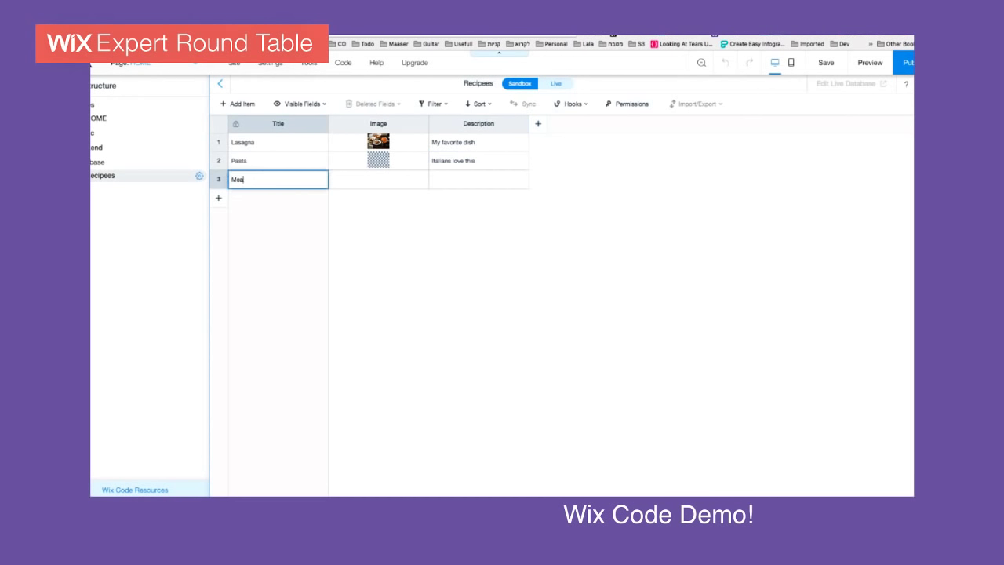
{"action": "type", "text": "tballs"}
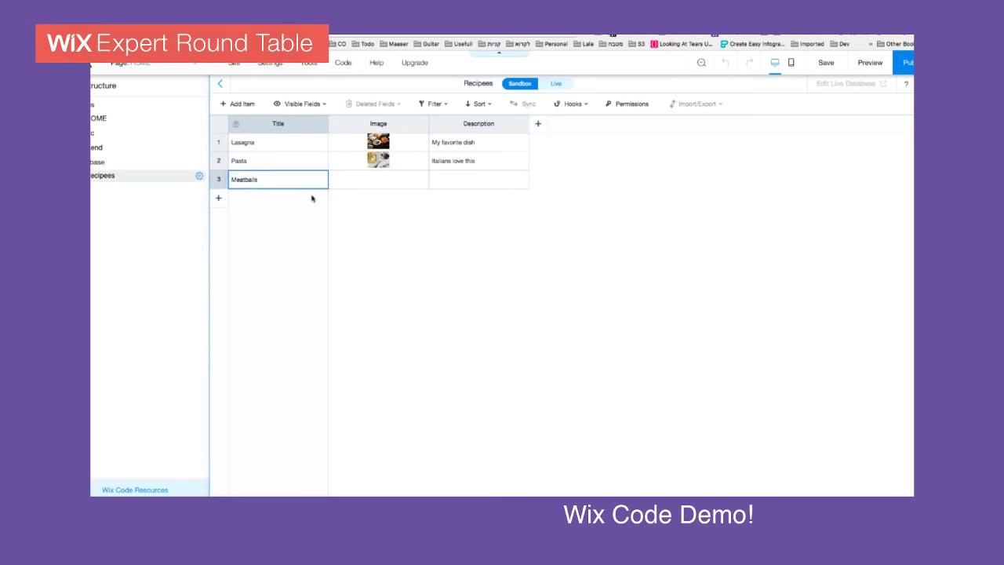
Open the image chooser for the Meatballs item and search the free Wix images for "meatballs".
{"action": "left_click", "coordinate": [387, 185]}
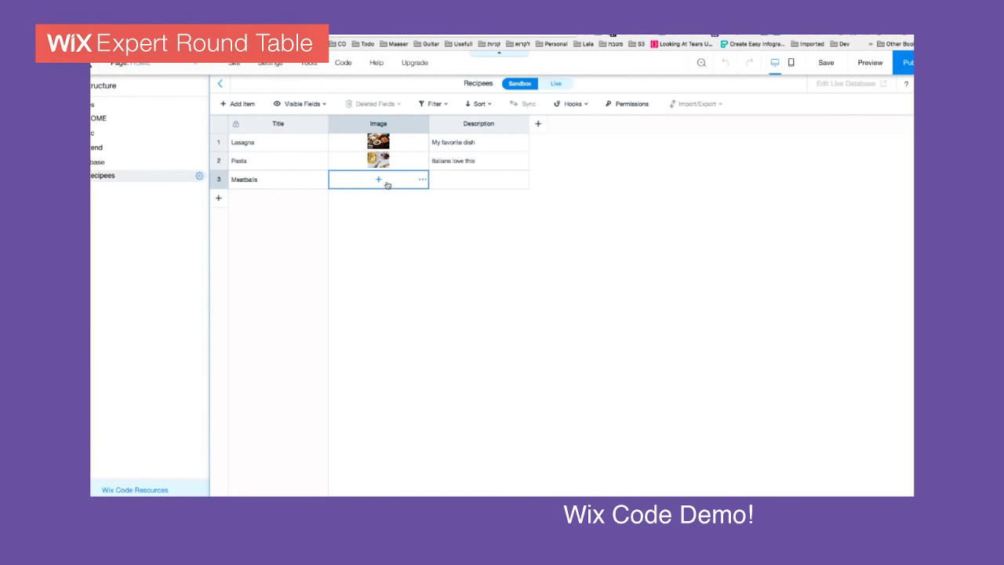
{"action": "left_click", "coordinate": [383, 181]}
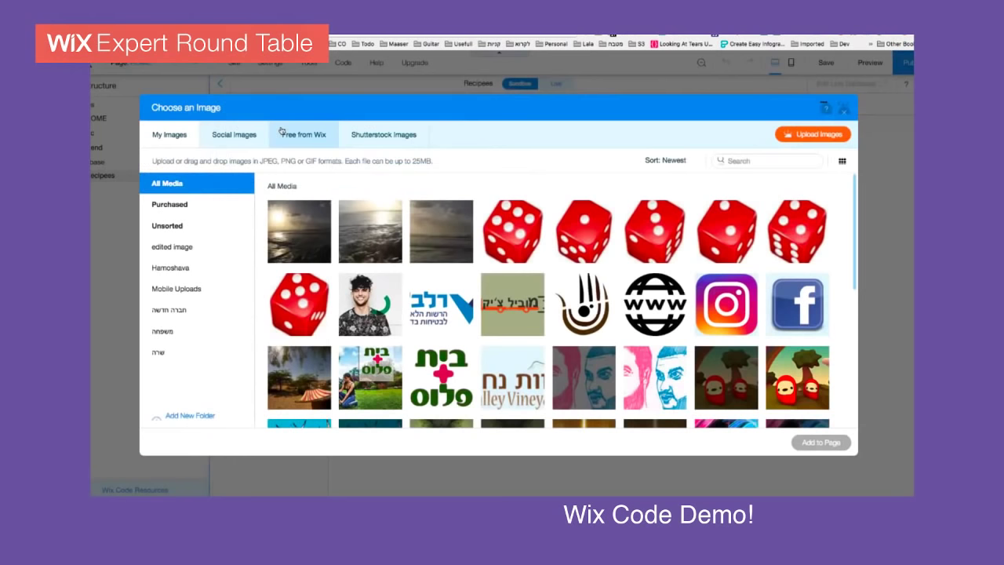
{"action": "left_click", "coordinate": [287, 134]}
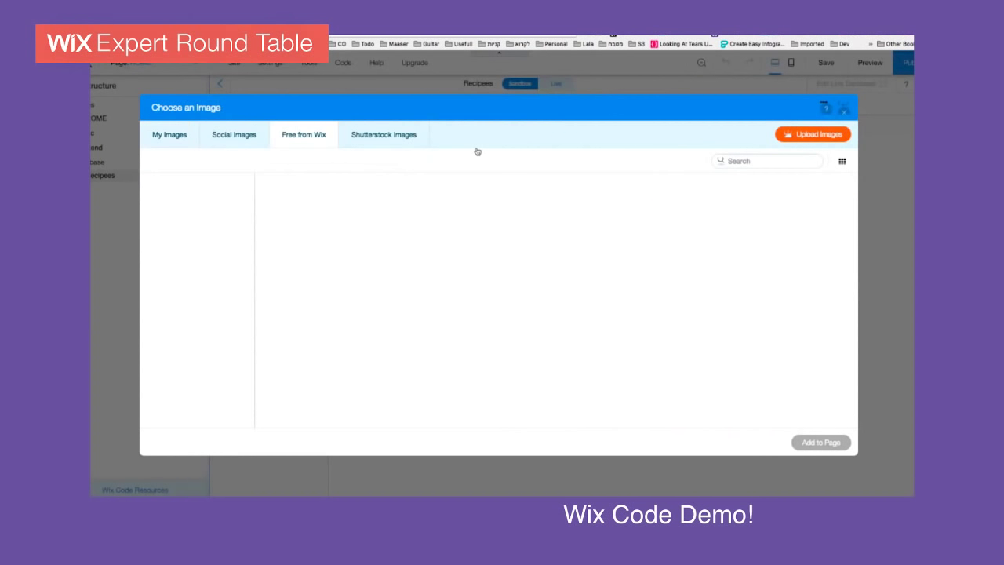
{"action": "left_click", "coordinate": [738, 160]}
{"action": "type", "text": "meatballs"}
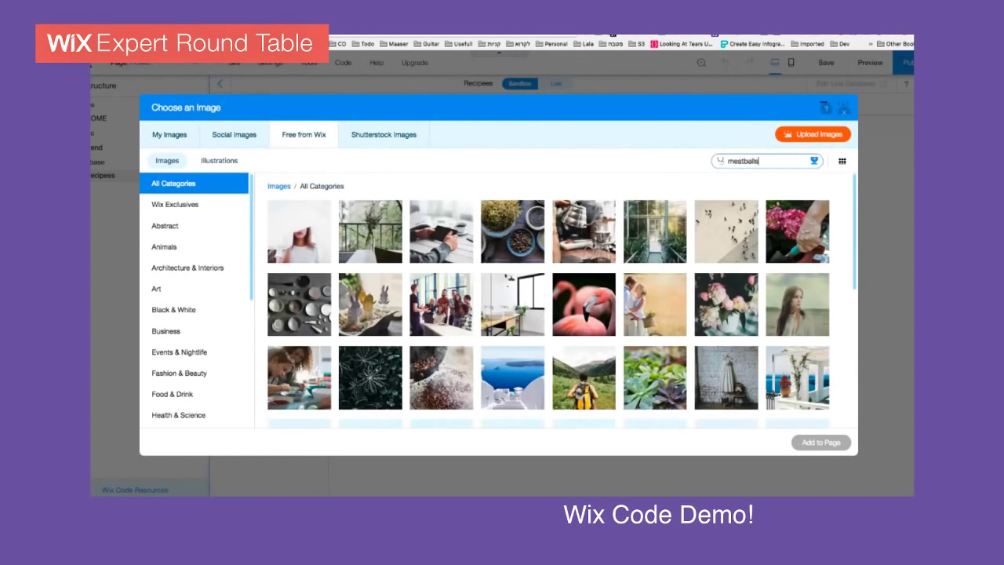
{"action": "key", "text": "Return"}
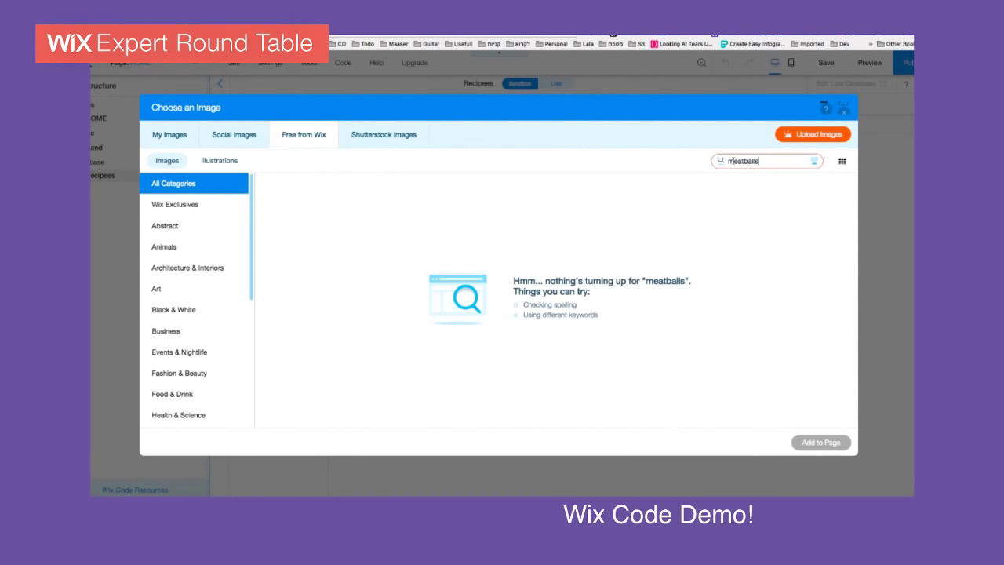
Search the free Wix images for burgers instead and use a burger picture as the Meatballs item's image.
{"action": "double_click", "coordinate": [730, 161]}
{"action": "type", "text": "burget"}
{"action": "key", "text": "Return"}
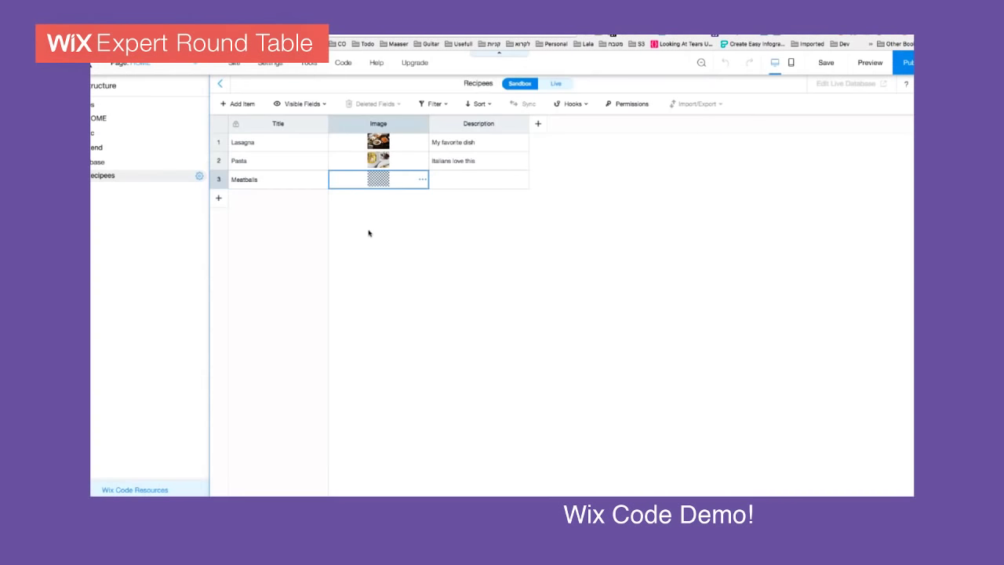
Enter "Close enough" as the Meatballs item's description.
{"action": "left_click", "coordinate": [453, 182]}
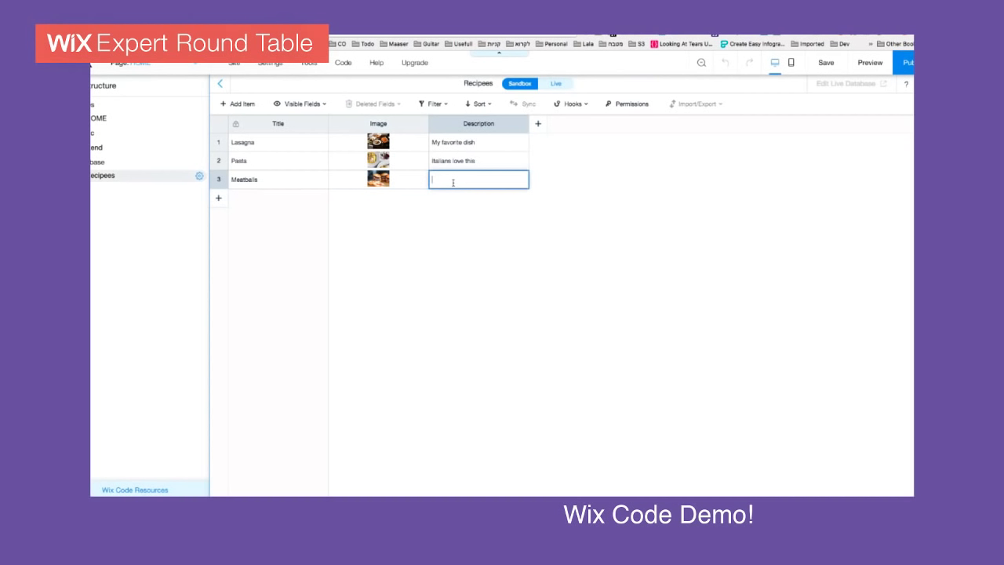
{"action": "type", "text": "Close enough"}
{"action": "key", "text": "Return"}
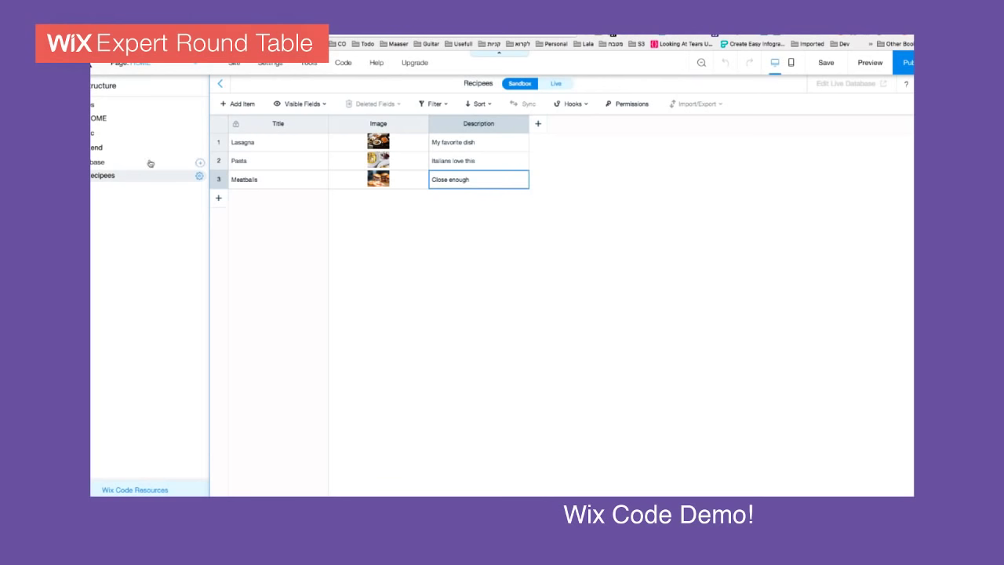
Return from the collection to the HOME page and add a new site page named Everything.
{"action": "left_click", "coordinate": [95, 120]}
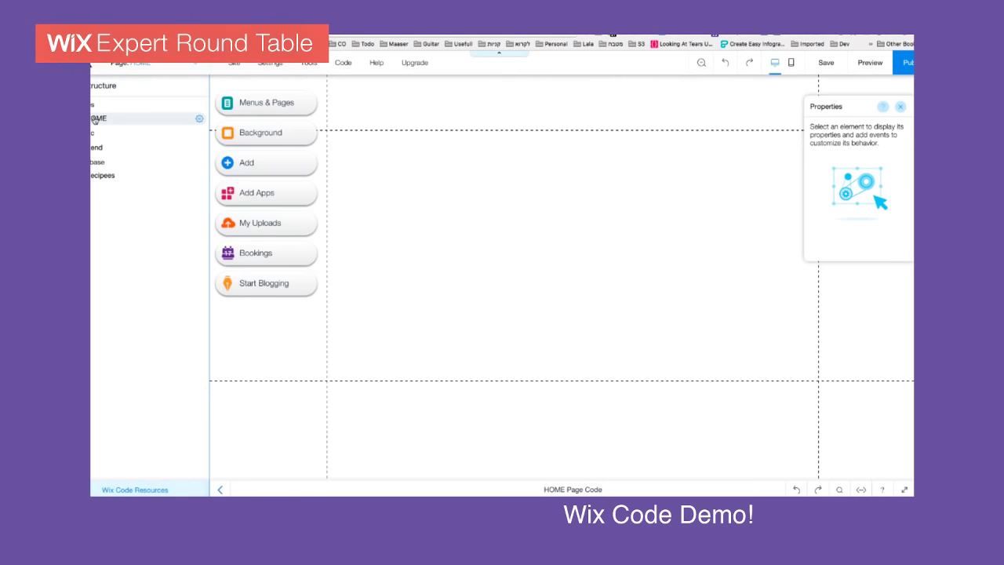
{"action": "left_click", "coordinate": [309, 114]}
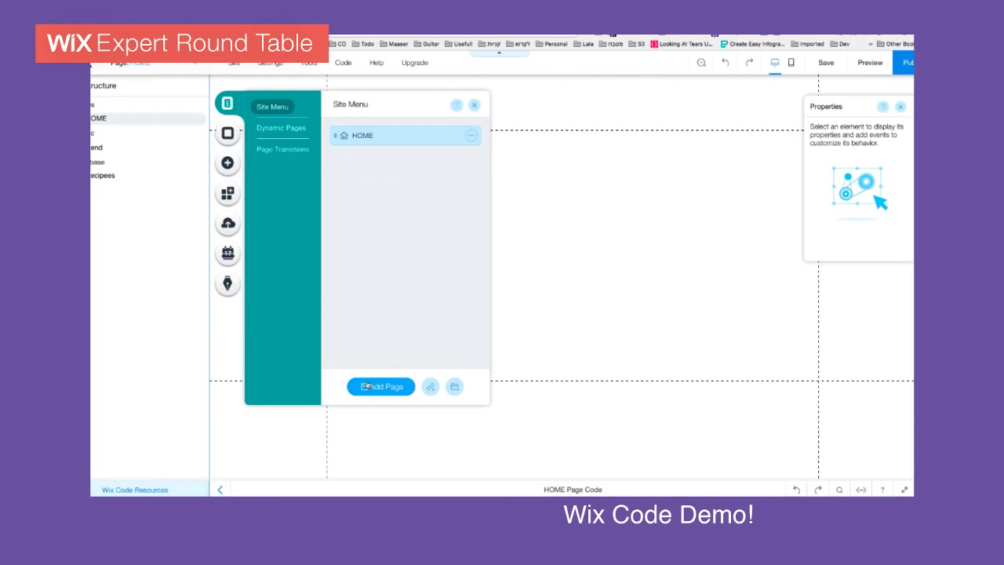
{"action": "left_click", "coordinate": [372, 385]}
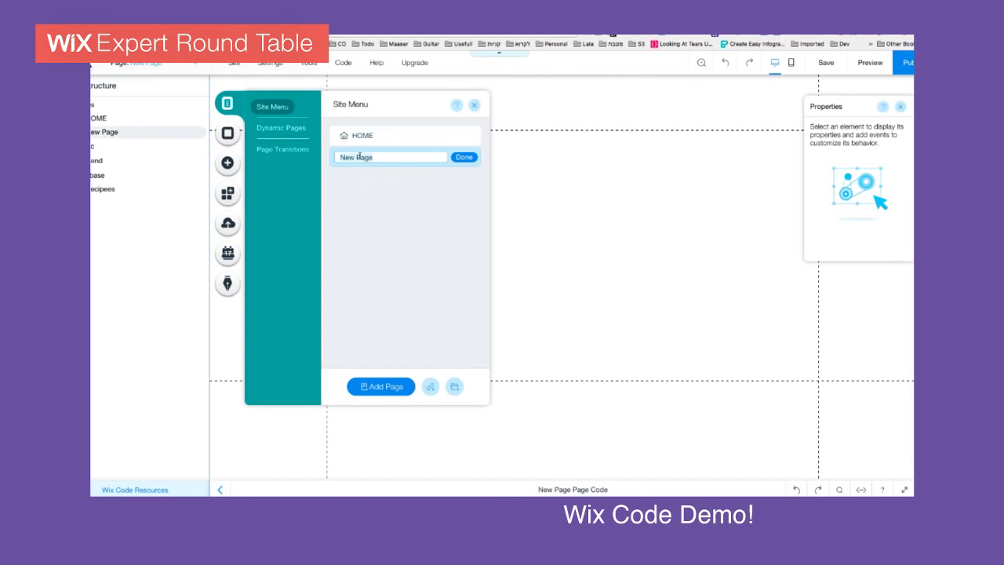
{"action": "type", "text": "Everything"}
{"action": "key", "text": "Return"}
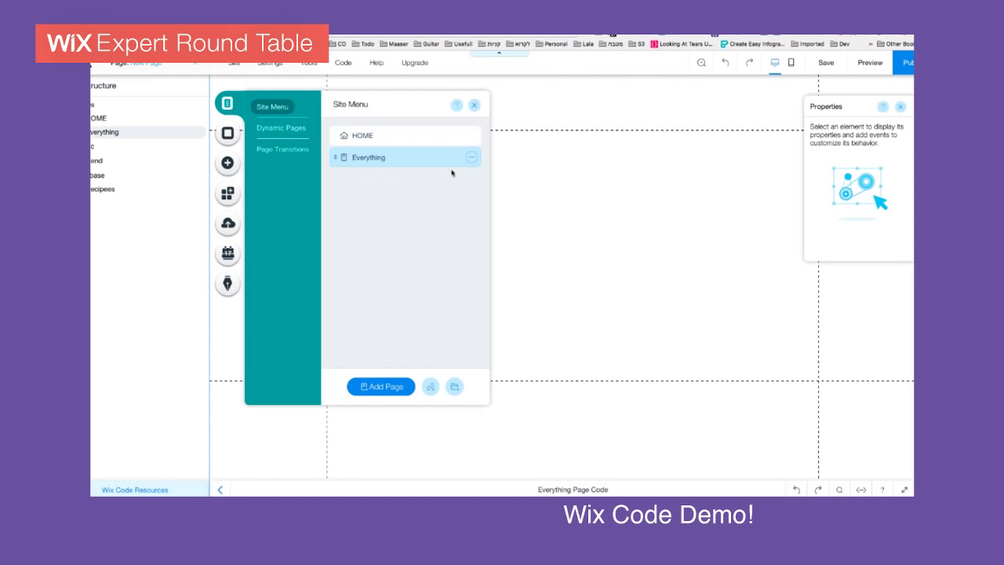
{"action": "left_click", "coordinate": [510, 180]}
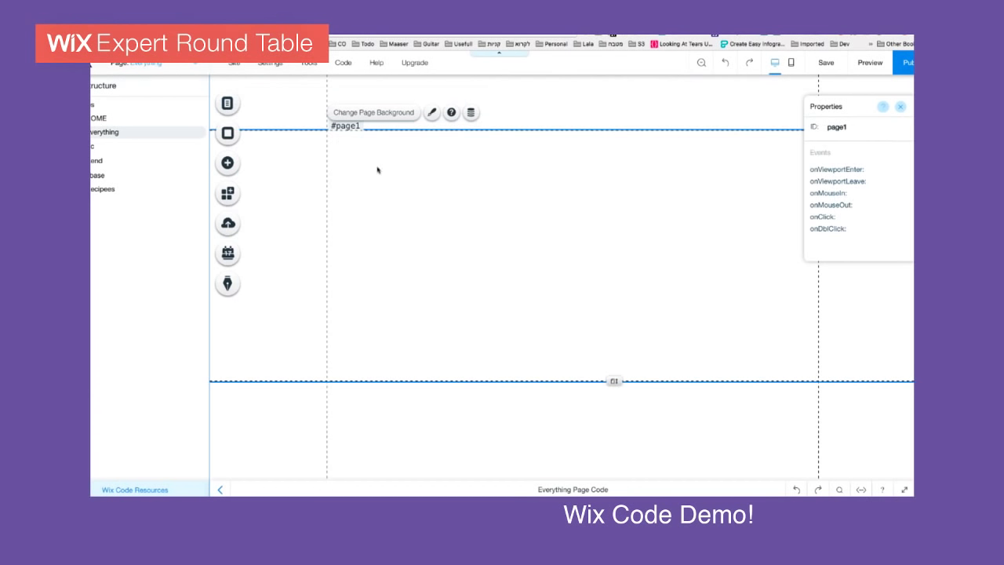
Add a Dataset element to the Everything page and move it just outside the page's left margin.
{"action": "left_click", "coordinate": [228, 163]}
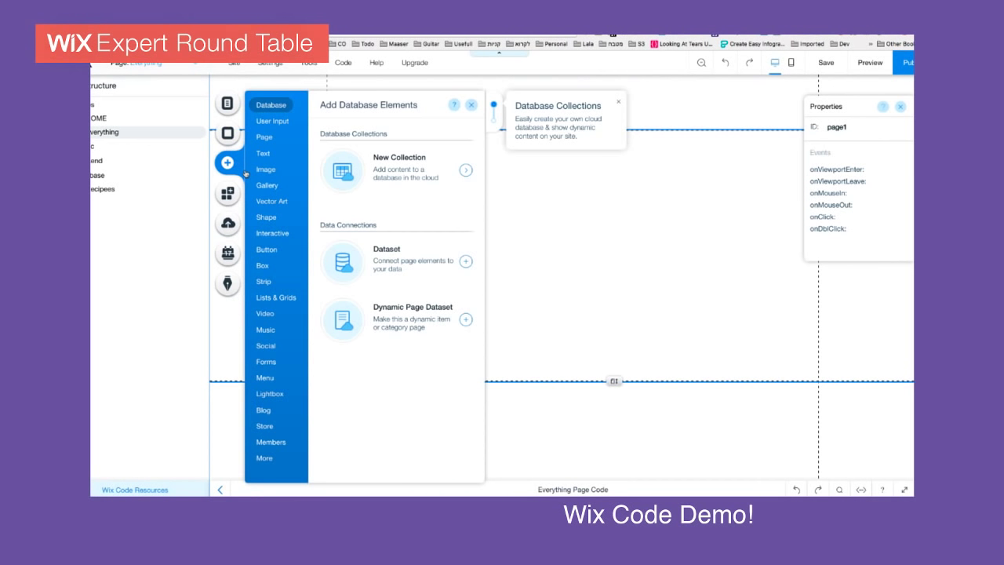
{"action": "left_click", "coordinate": [377, 259]}
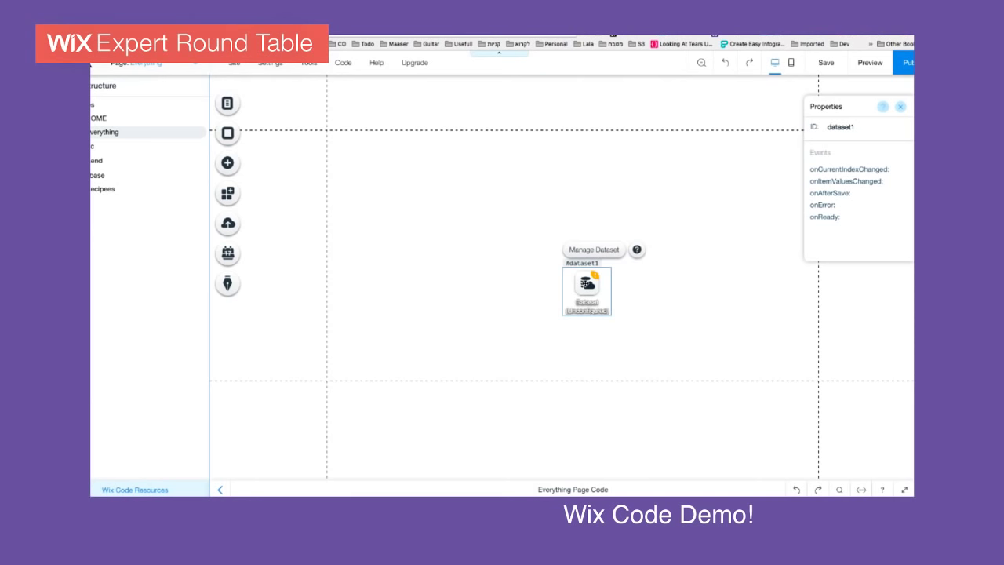
{"action": "left_click_drag", "start_coordinate": [568, 274], "coordinate": [291, 191]}
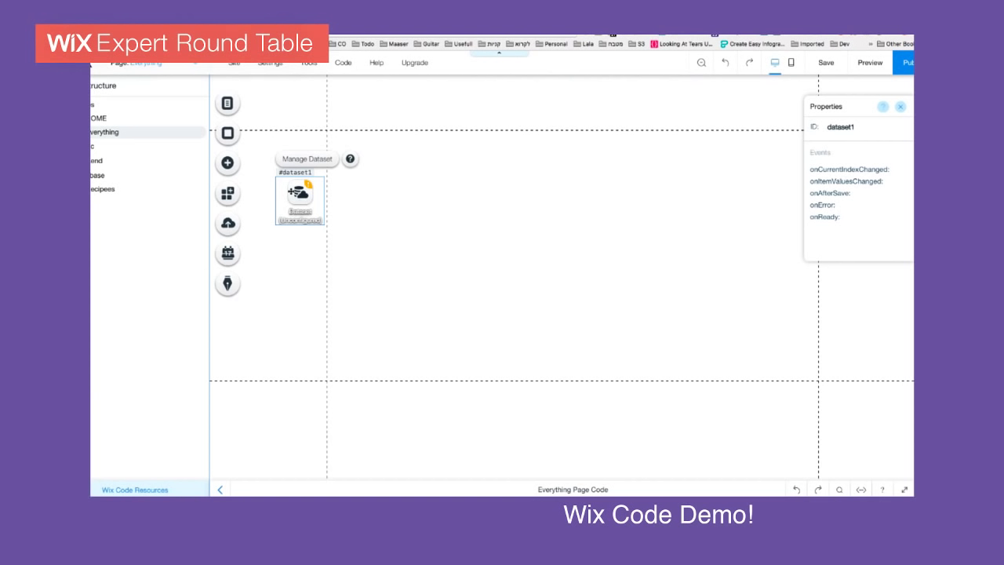
Connect the dataset to the Recipees collection in its settings, leaving the mode as Read-only.
{"action": "left_click", "coordinate": [305, 162]}
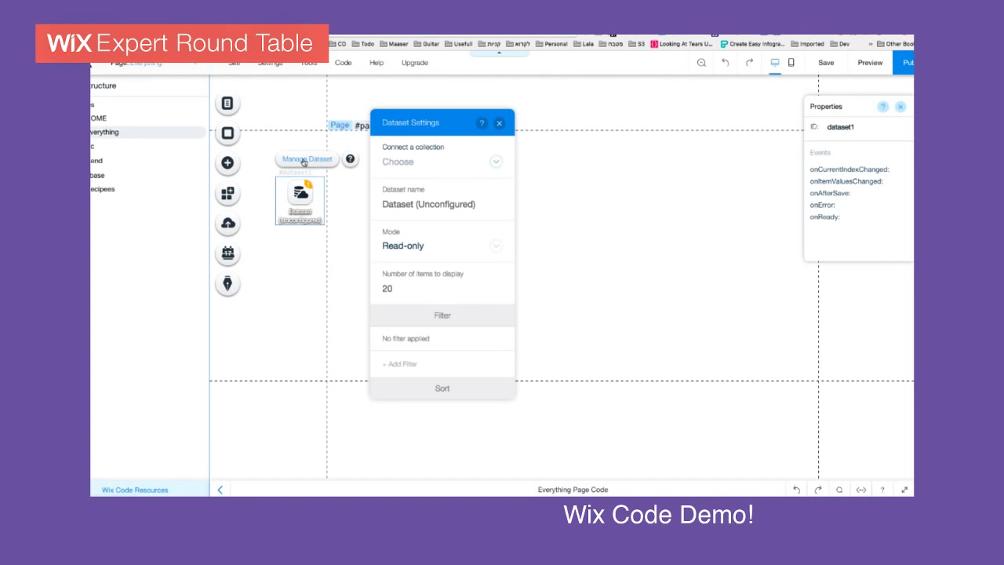
{"action": "left_click", "coordinate": [446, 162]}
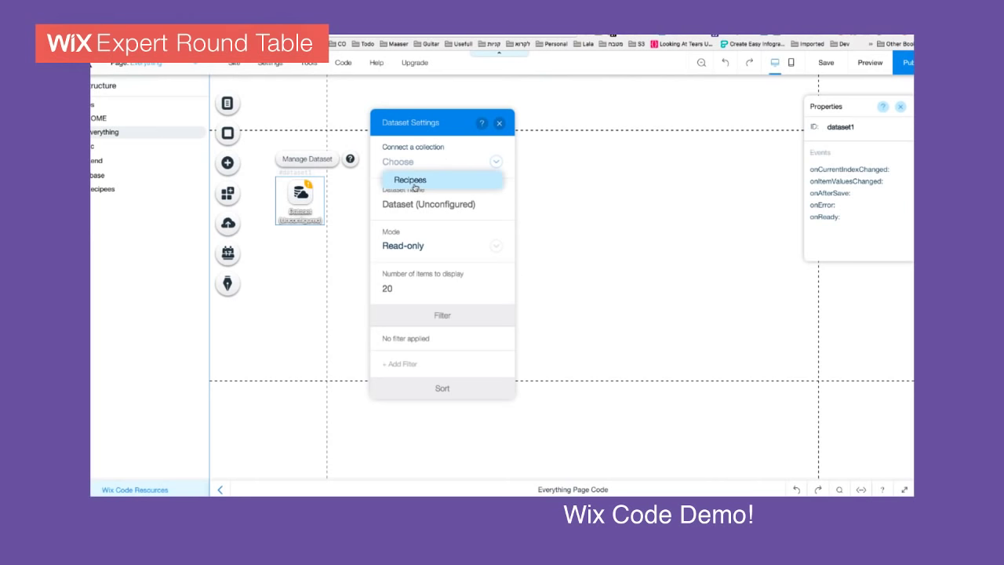
{"action": "left_click", "coordinate": [415, 180]}
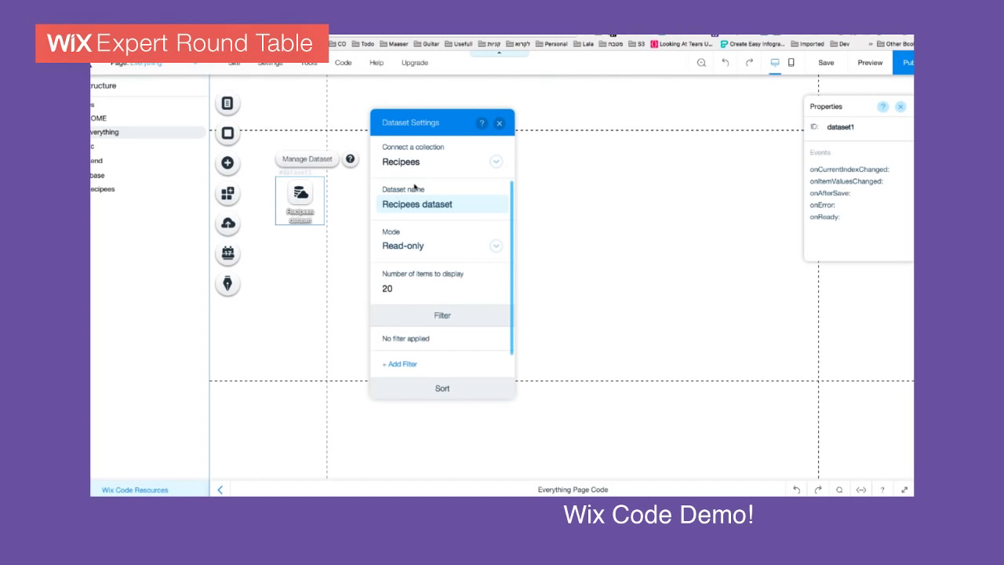
{"action": "left_click", "coordinate": [424, 199]}
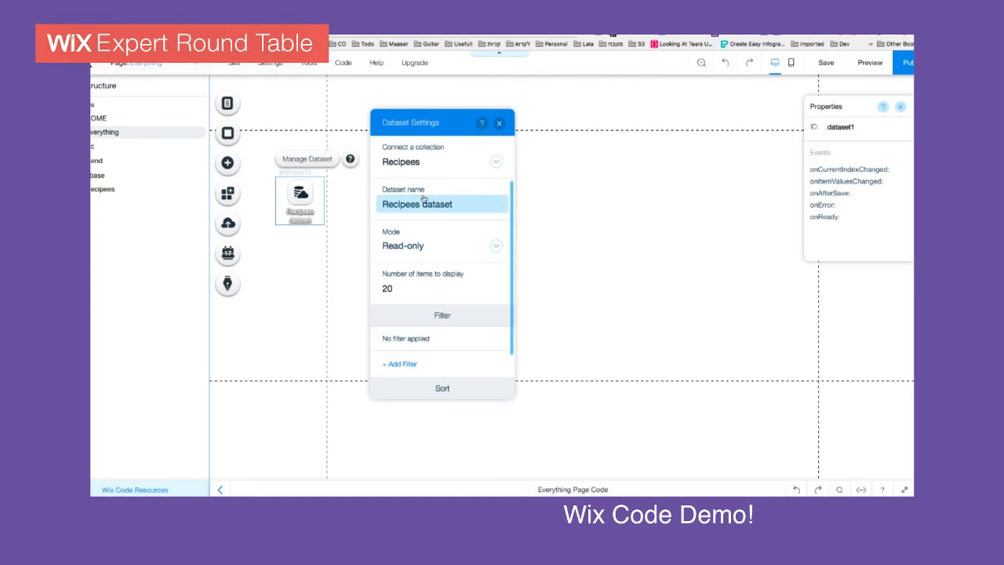
{"action": "left_click", "coordinate": [500, 123]}
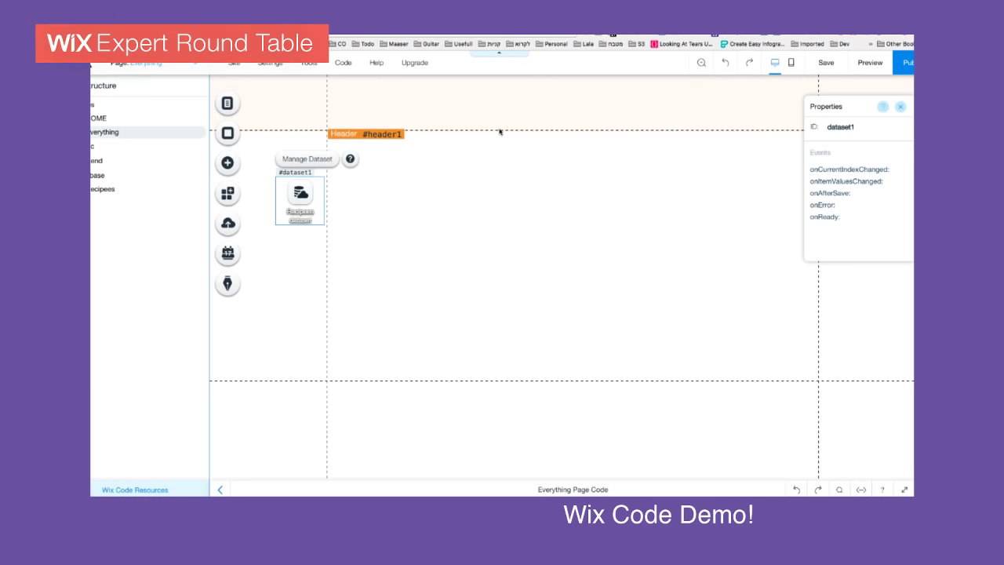
Add the three-card travel Repeater with images, text and Book Now buttons to the Everything page.
{"action": "left_click", "coordinate": [235, 163]}
{"action": "left_click", "coordinate": [268, 229]}
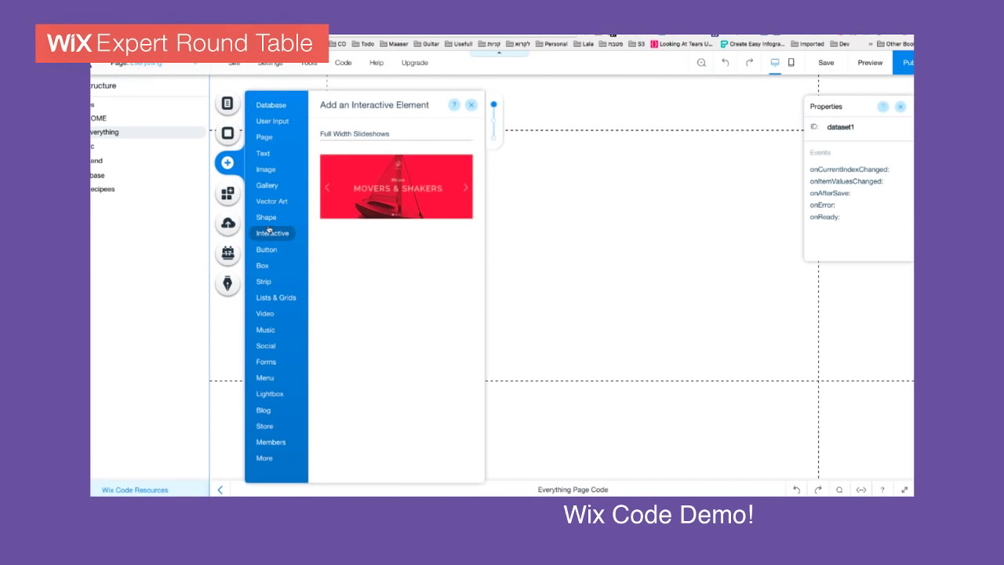
{"action": "left_click", "coordinate": [284, 298]}
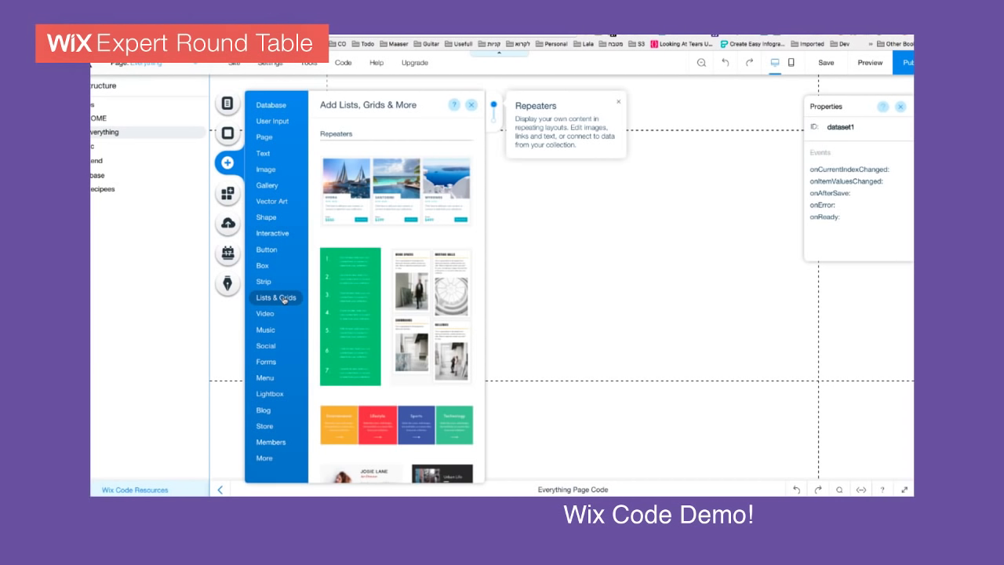
{"action": "left_click", "coordinate": [359, 208]}
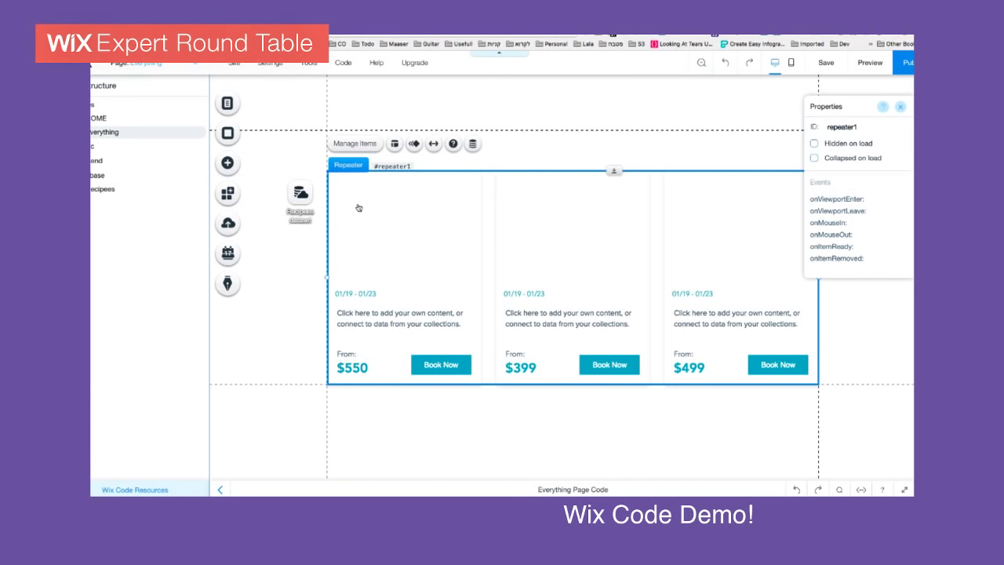
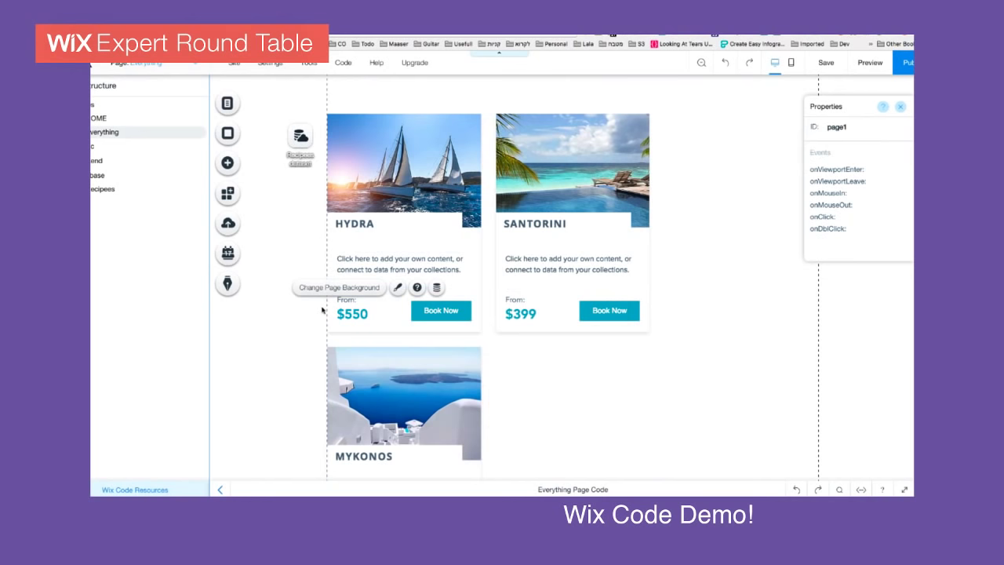
Delete the From text, price and Book Now button from the repeater cards, and shorten the cards to end just below the description.
{"action": "left_click", "coordinate": [338, 311]}
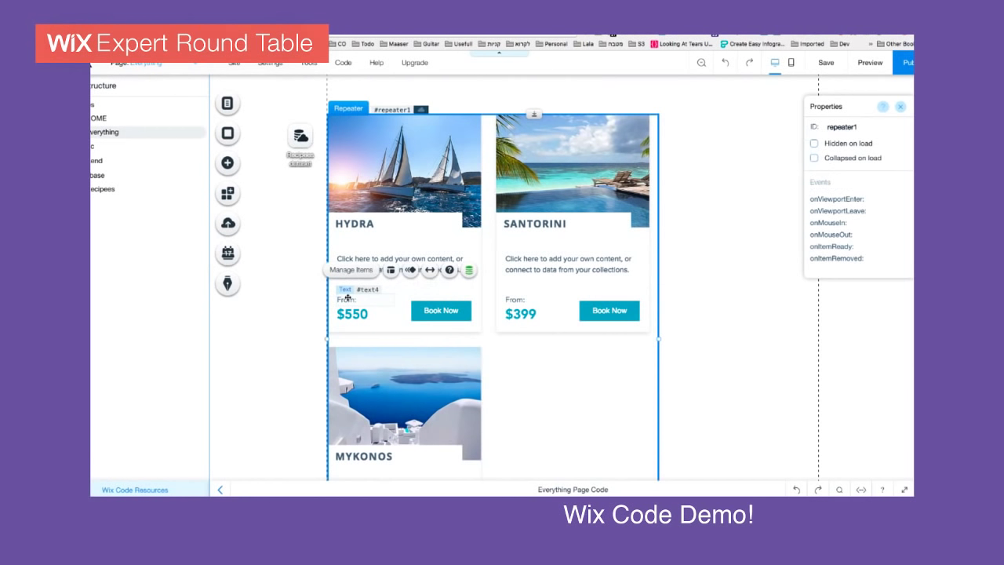
{"action": "left_click", "coordinate": [426, 313]}
{"action": "key", "text": "Delete"}
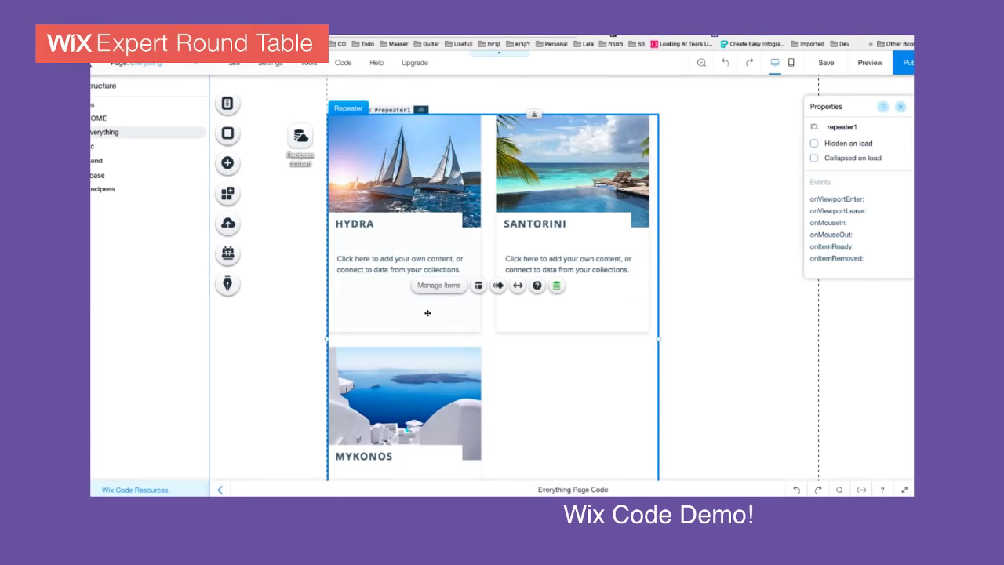
{"action": "left_click", "coordinate": [405, 326]}
{"action": "left_click_drag", "start_coordinate": [405, 324], "coordinate": [405, 287]}
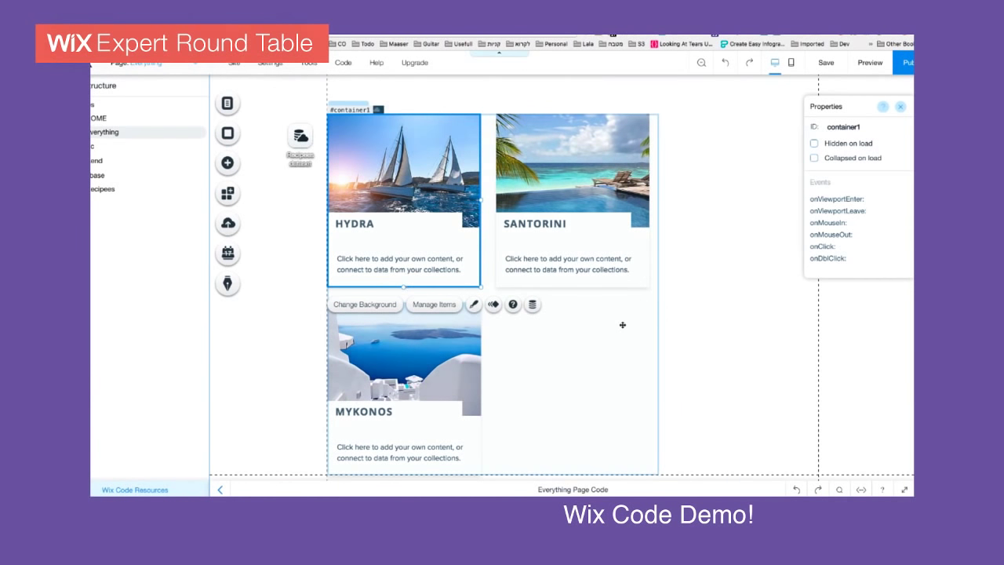
Preview the Everything page to check the repeater cards filled from the Recipees collection.
{"action": "mouse_move", "coordinate": [826, 249]}
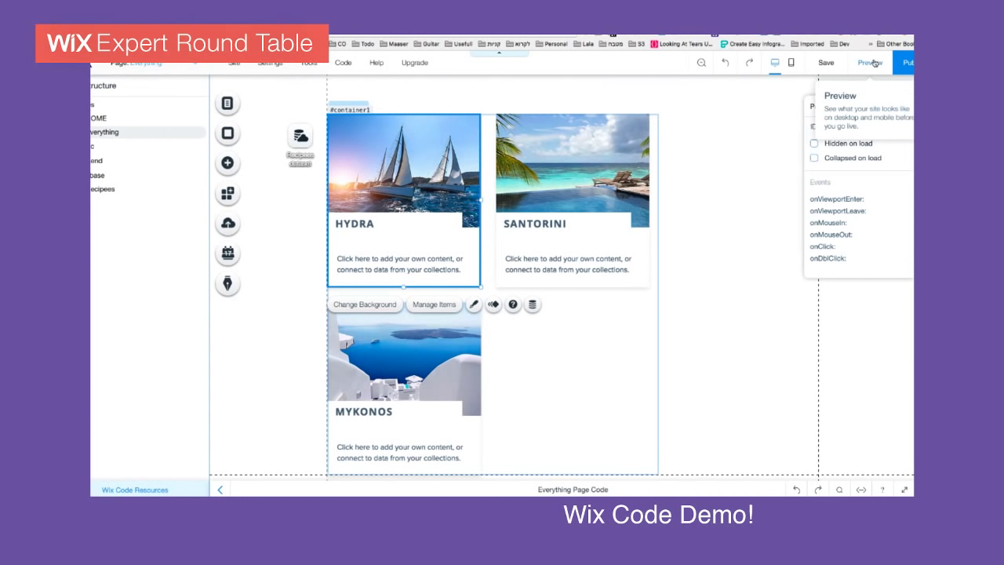
{"action": "left_click", "coordinate": [871, 62]}
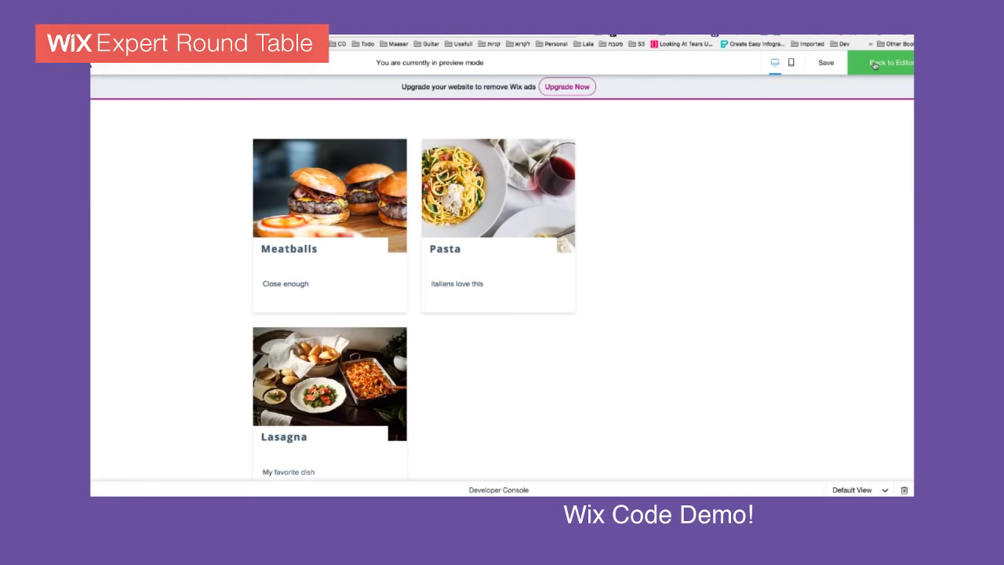
Return to the editor and add an empty item to the Recipees collection.
{"action": "left_click", "coordinate": [875, 64]}
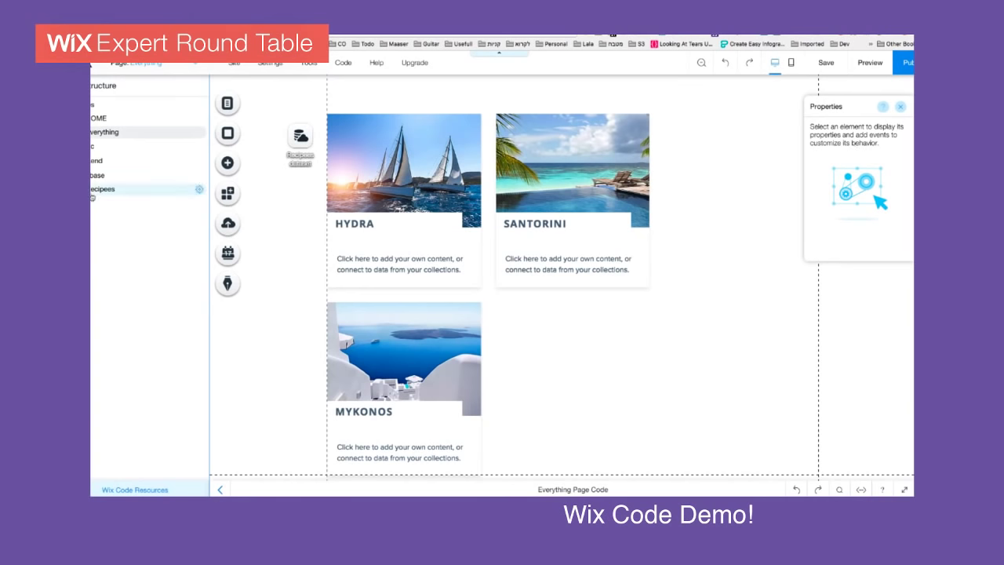
{"action": "left_click", "coordinate": [178, 193]}
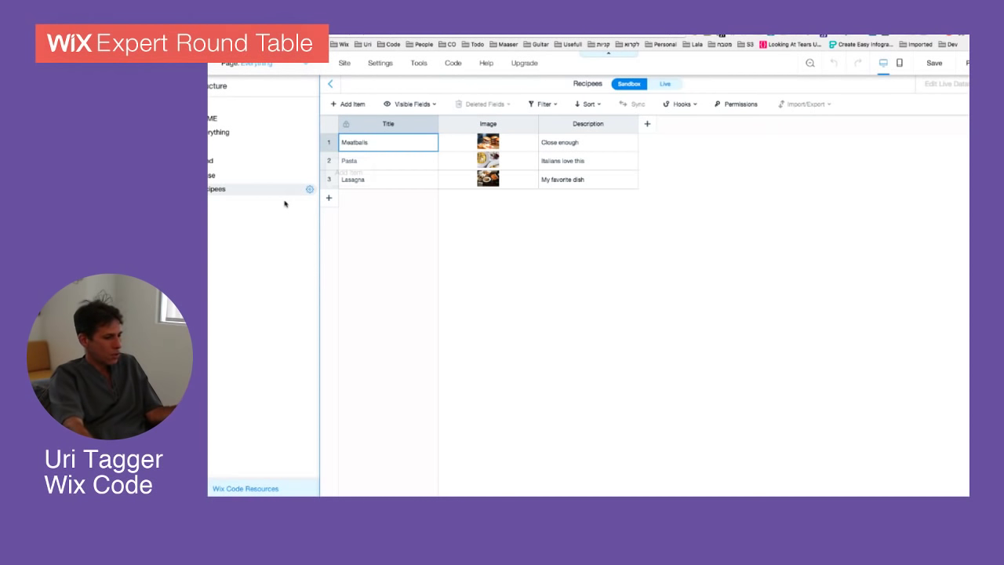
{"action": "left_click", "coordinate": [329, 203]}
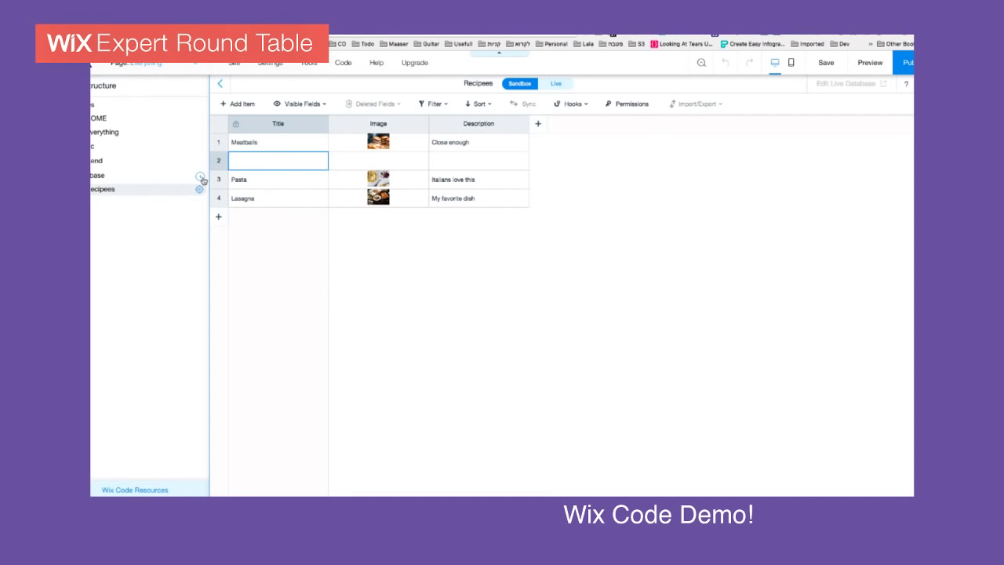
Create a new database collection named Categories, leaving its purpose as Site Content.
{"action": "left_click", "coordinate": [201, 177]}
{"action": "left_click", "coordinate": [239, 181]}
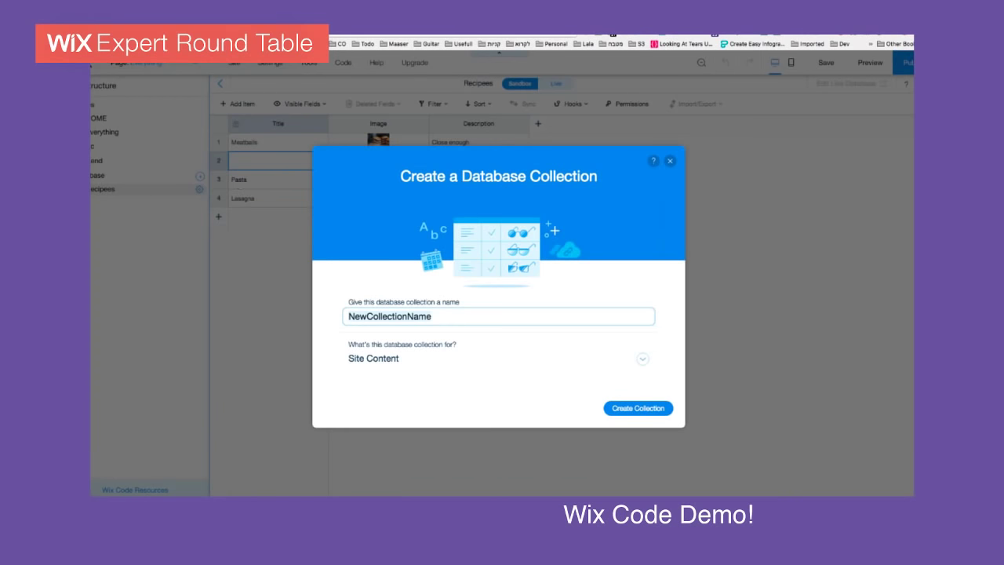
{"action": "type", "text": "Cate"}
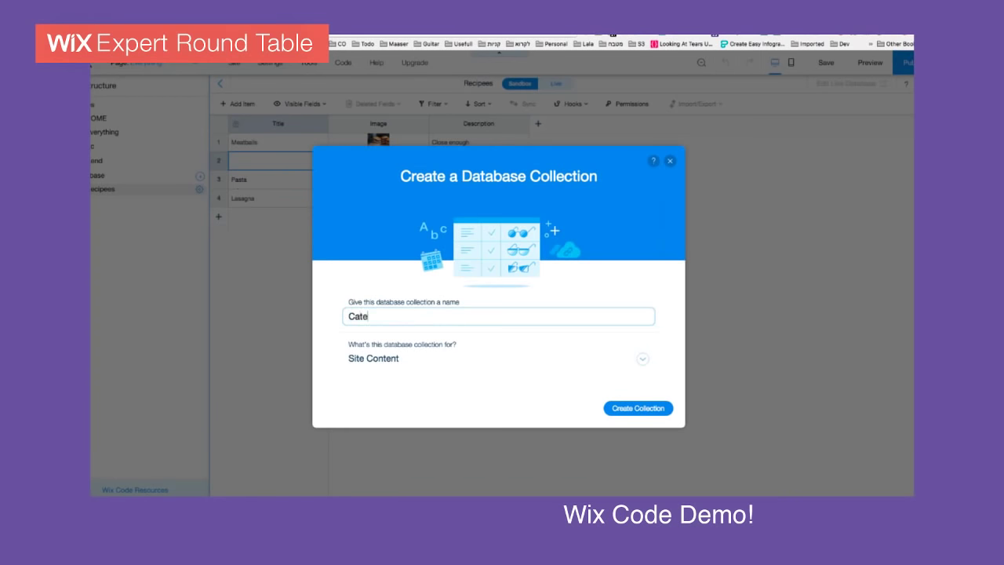
{"action": "type", "text": "gories"}
{"action": "key", "text": "Return"}
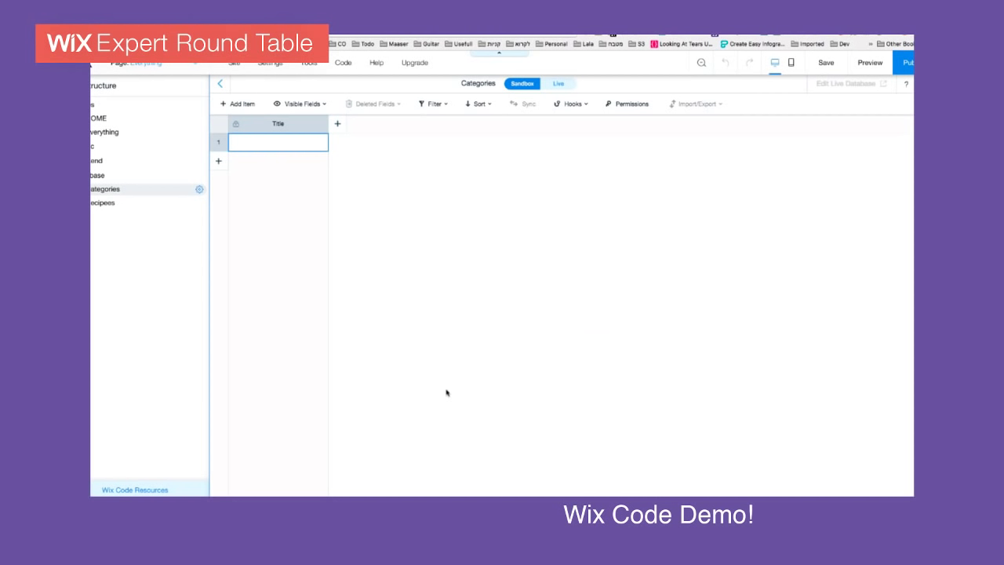
Add three items to the Categories collection with the titles Main, Entree and Desert.
{"action": "left_click", "coordinate": [268, 143]}
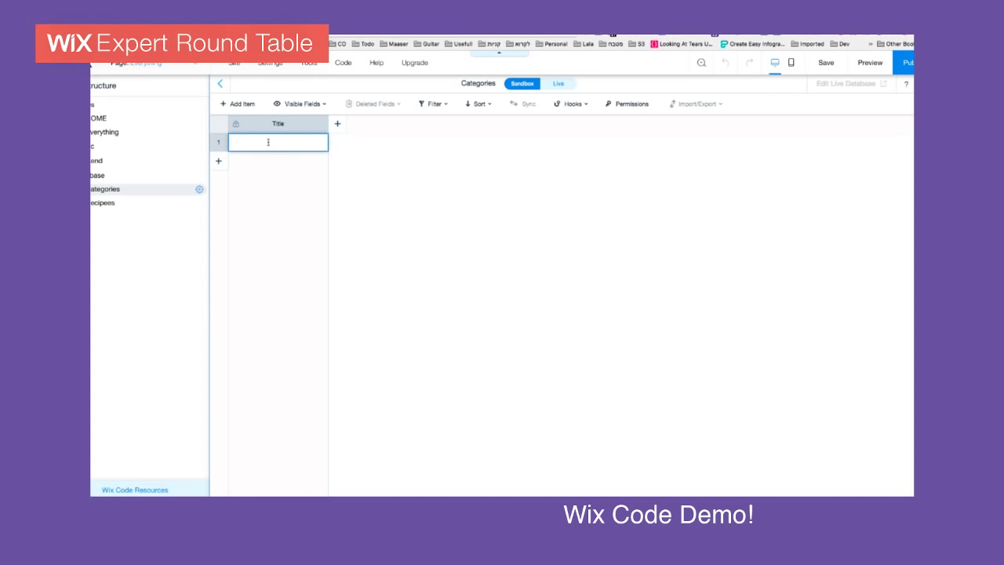
{"action": "type", "text": "Main"}
{"action": "key", "text": "Return"}
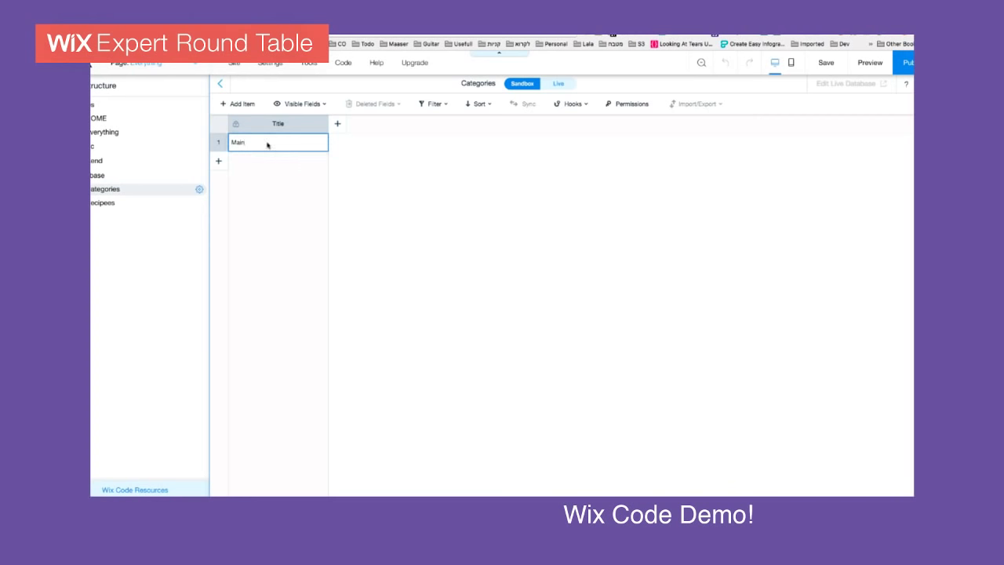
{"action": "left_click", "coordinate": [219, 161]}
{"action": "key", "text": "Return"}
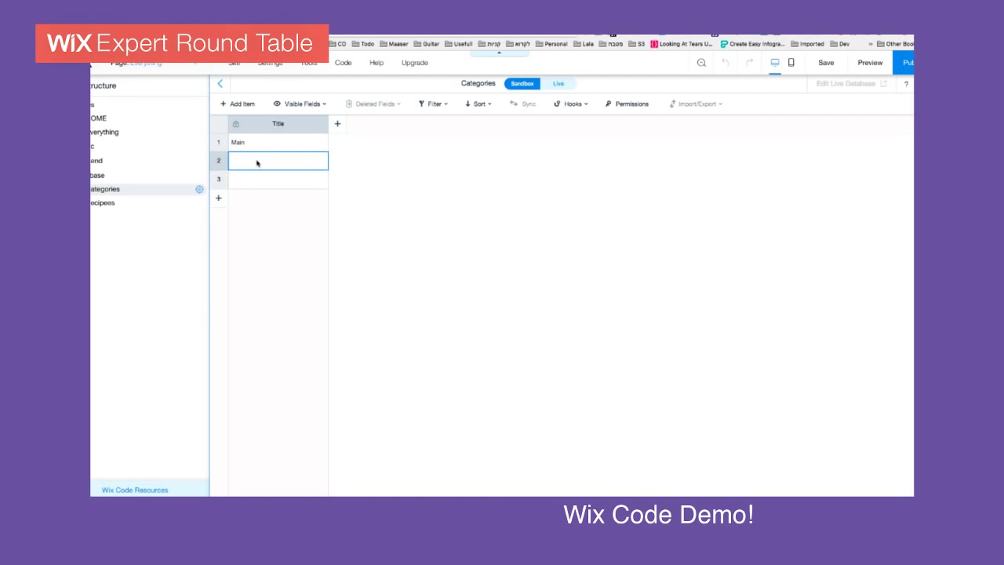
{"action": "type", "text": "B"}
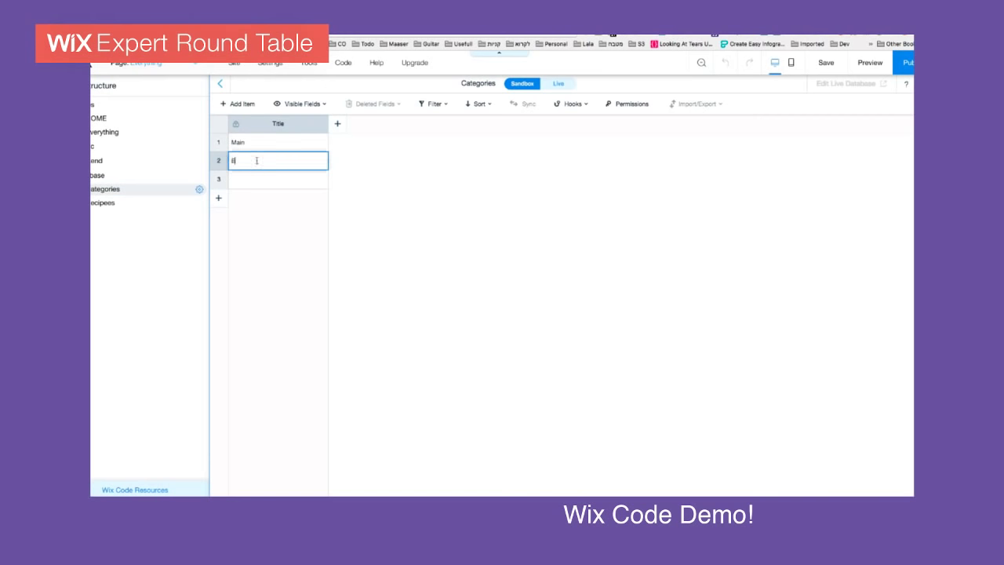
{"action": "type", "text": "ntree"}
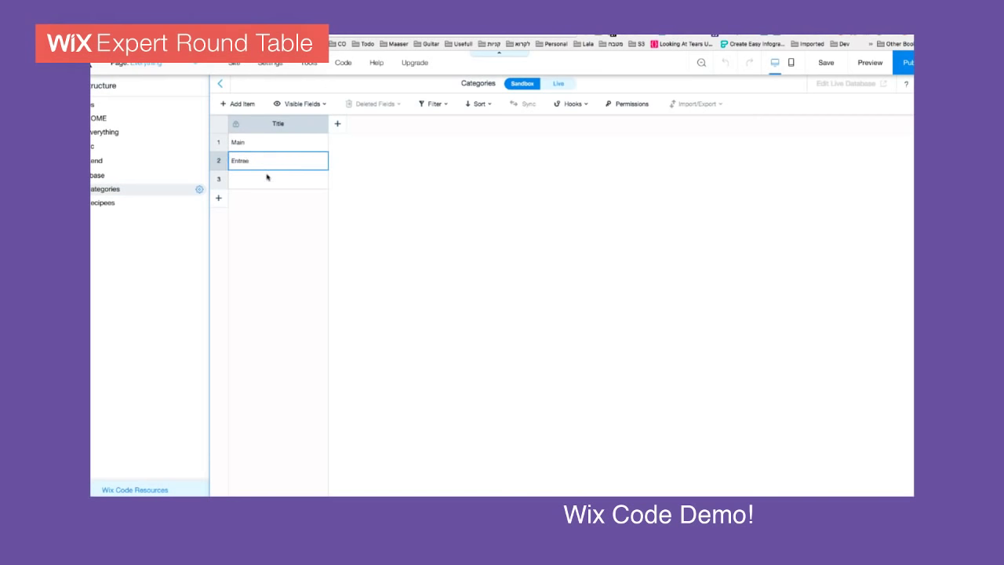
{"action": "left_click", "coordinate": [268, 178]}
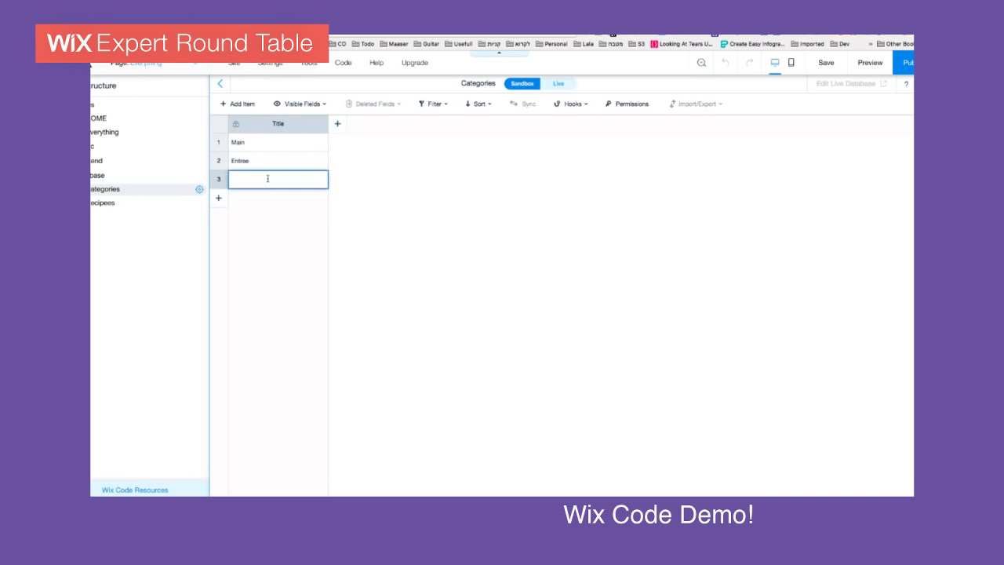
{"action": "type", "text": "Desert"}
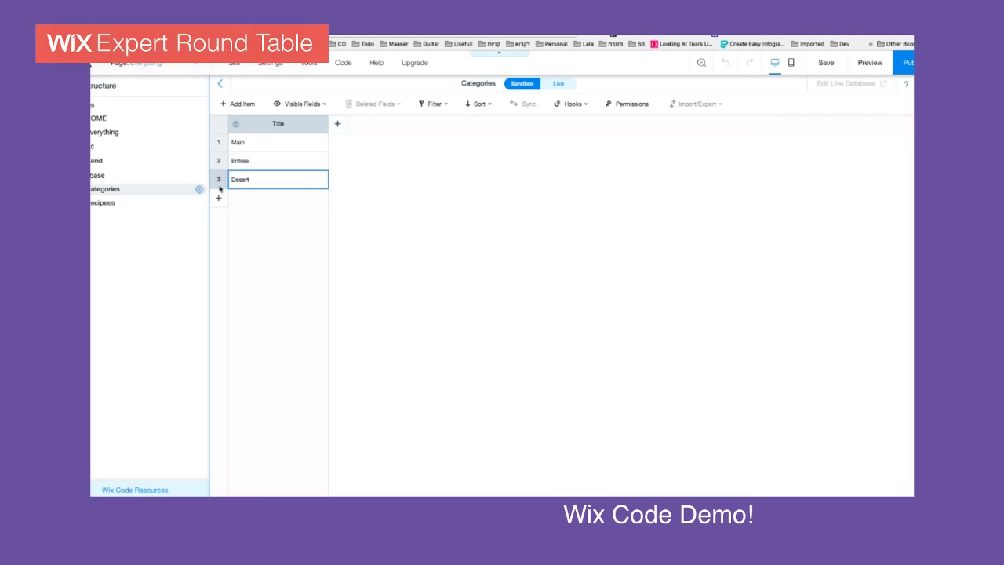
Add a Category field of type Reference to the Recipees collection, referencing the Categories collection with Multiple Items left off.
{"action": "left_click", "coordinate": [102, 203]}
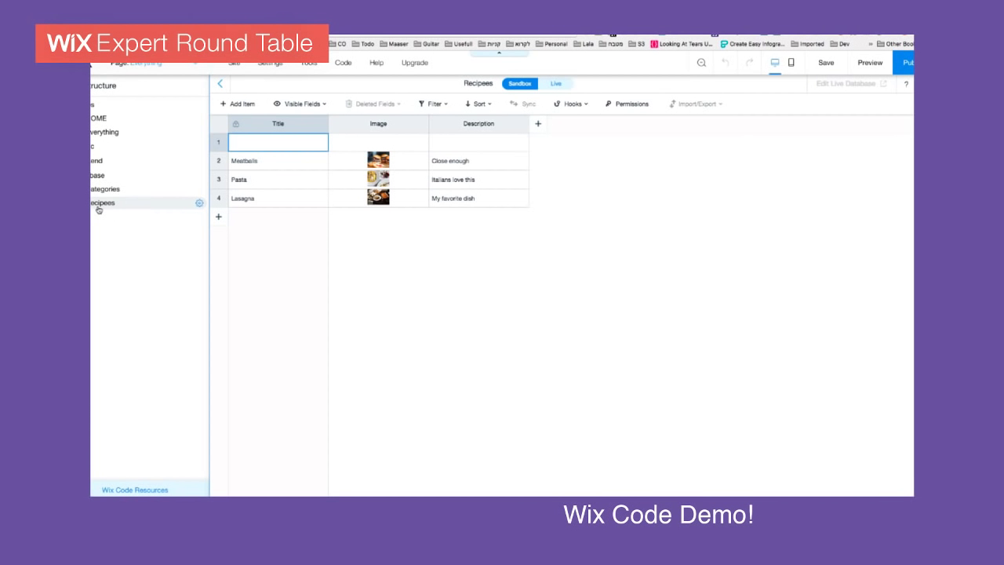
{"action": "left_click", "coordinate": [537, 124]}
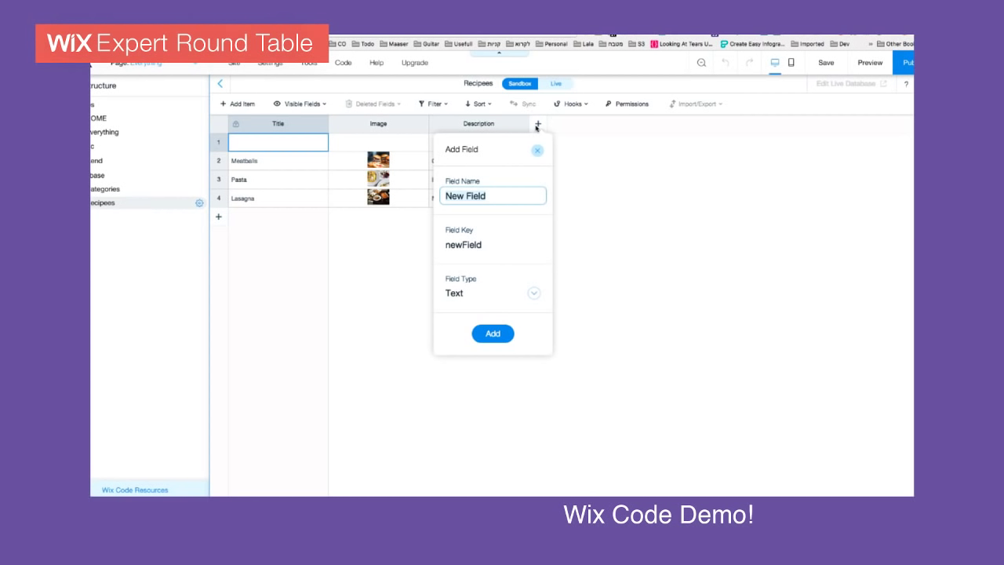
{"action": "type", "text": "Categor"}
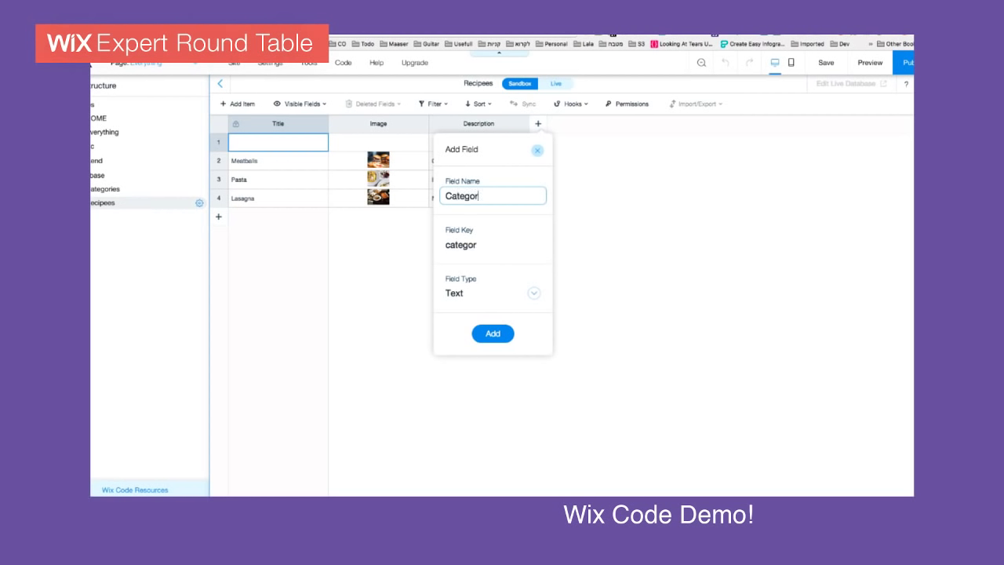
{"action": "type", "text": "y"}
{"action": "left_click", "coordinate": [532, 294]}
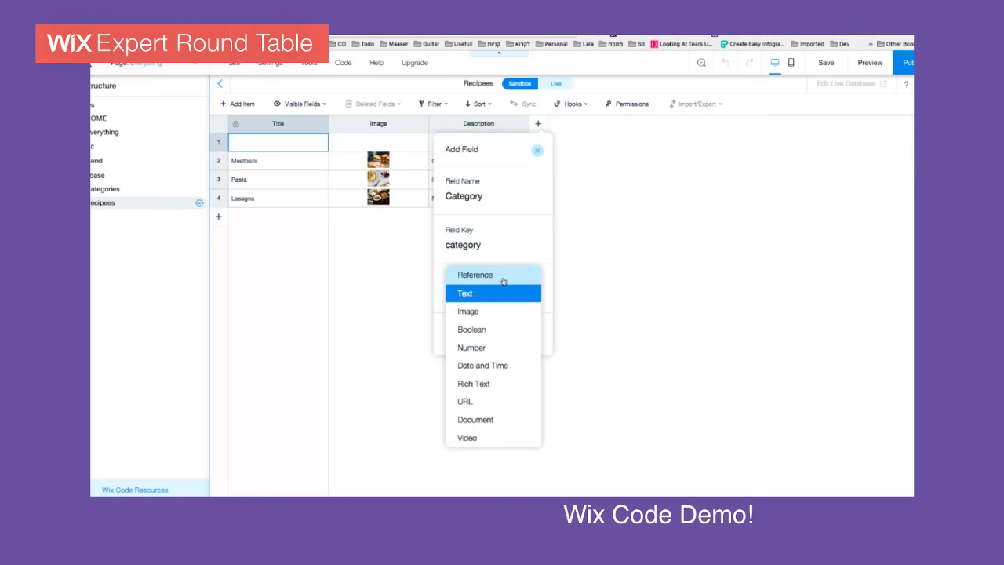
{"action": "left_click", "coordinate": [503, 282]}
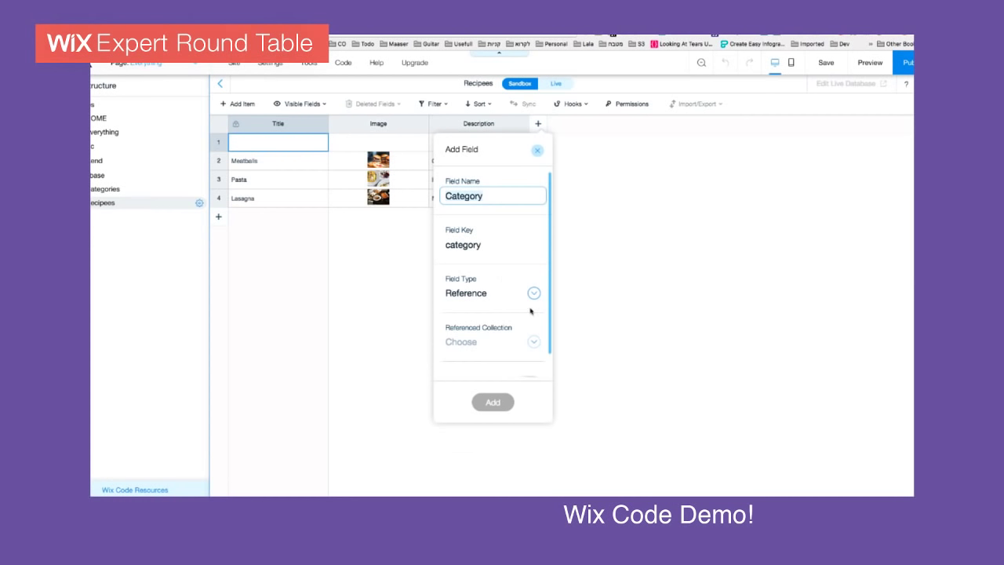
{"action": "scroll", "coordinate": [531, 312], "scroll_direction": "down", "scroll_amount": 1}
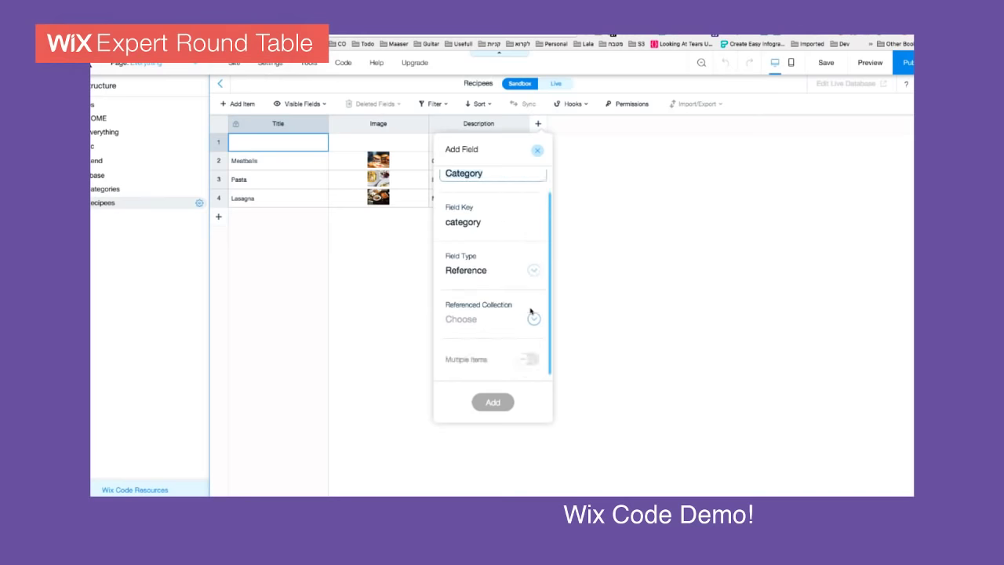
{"action": "left_click", "coordinate": [534, 318]}
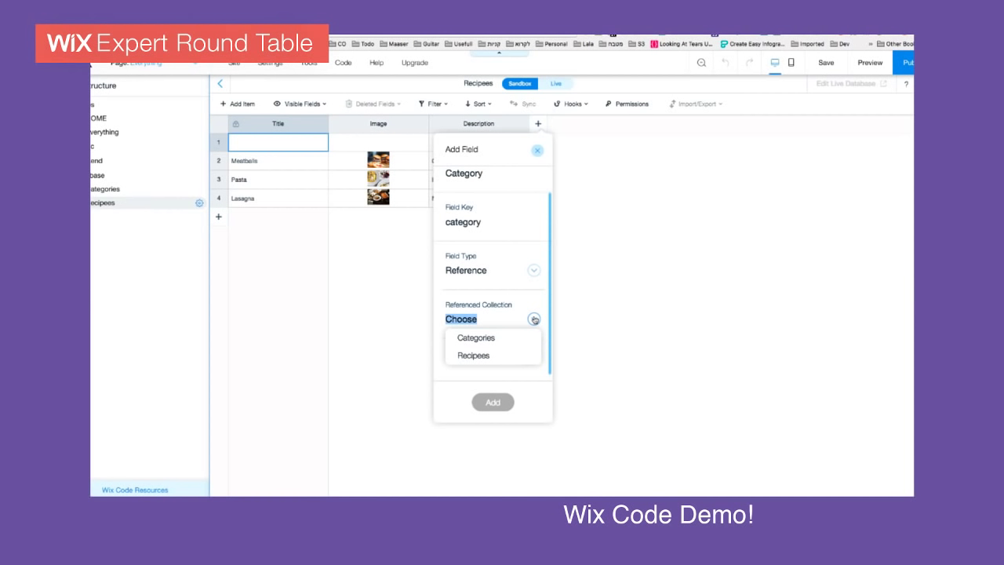
{"action": "left_click", "coordinate": [493, 340]}
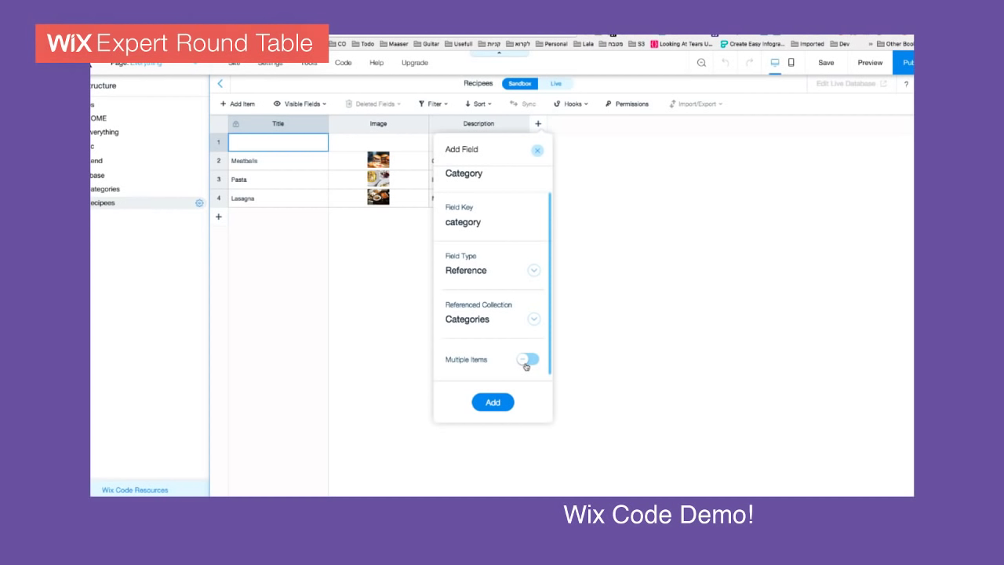
{"action": "left_click", "coordinate": [490, 402]}
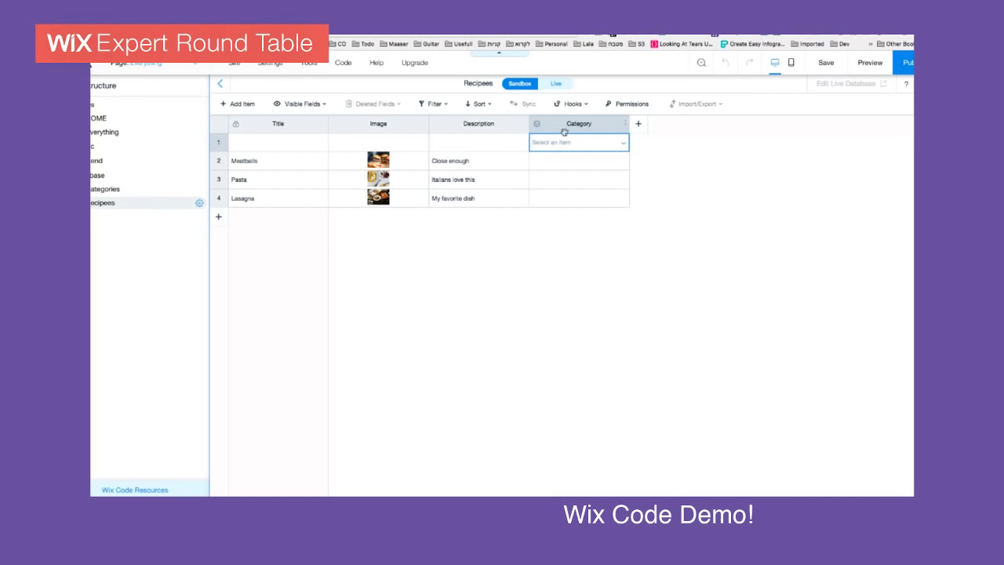
Title the empty first item of the Recipees collection "Chockolate Mousse".
{"action": "left_click", "coordinate": [625, 146]}
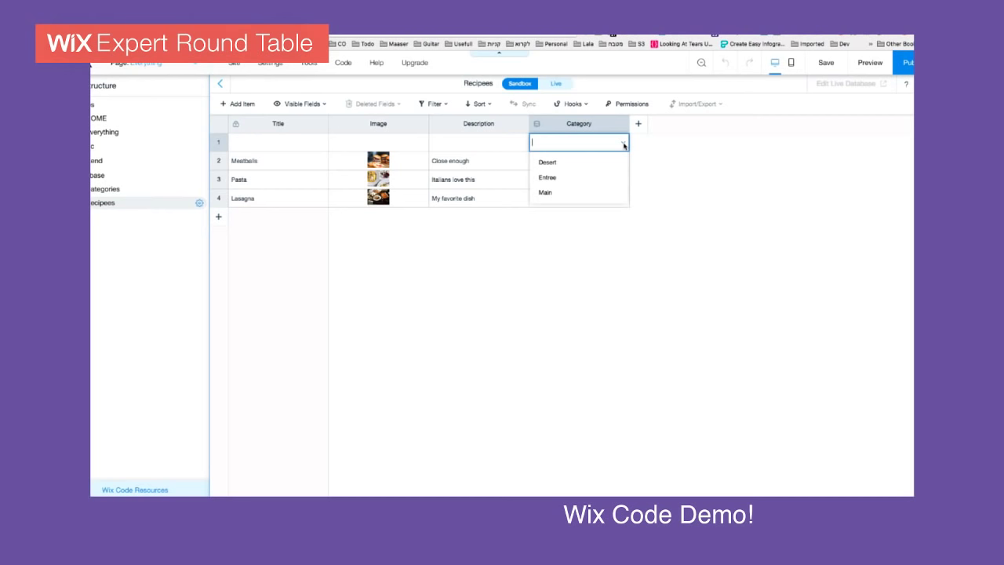
{"action": "left_click", "coordinate": [244, 146]}
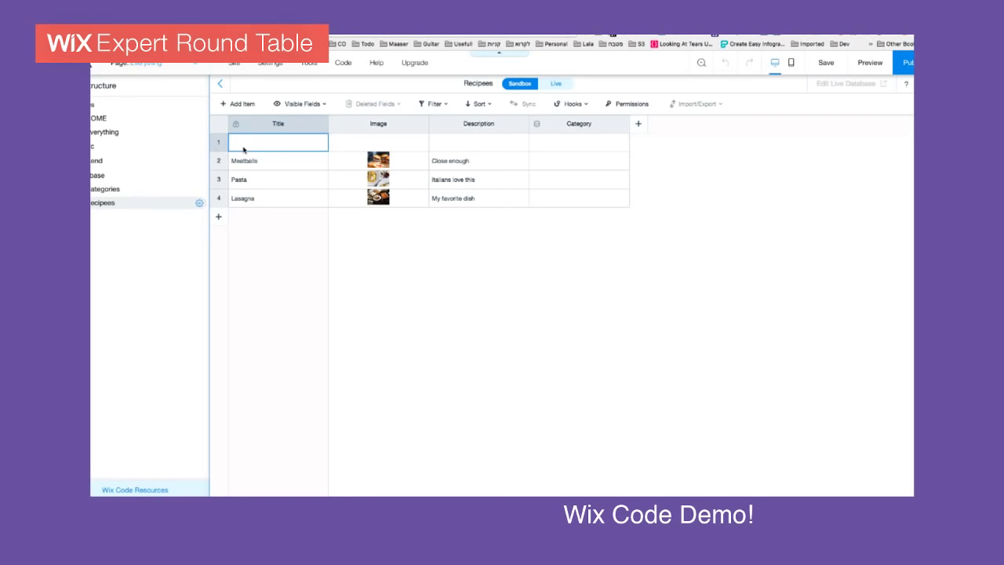
{"action": "type", "text": "Chockola"}
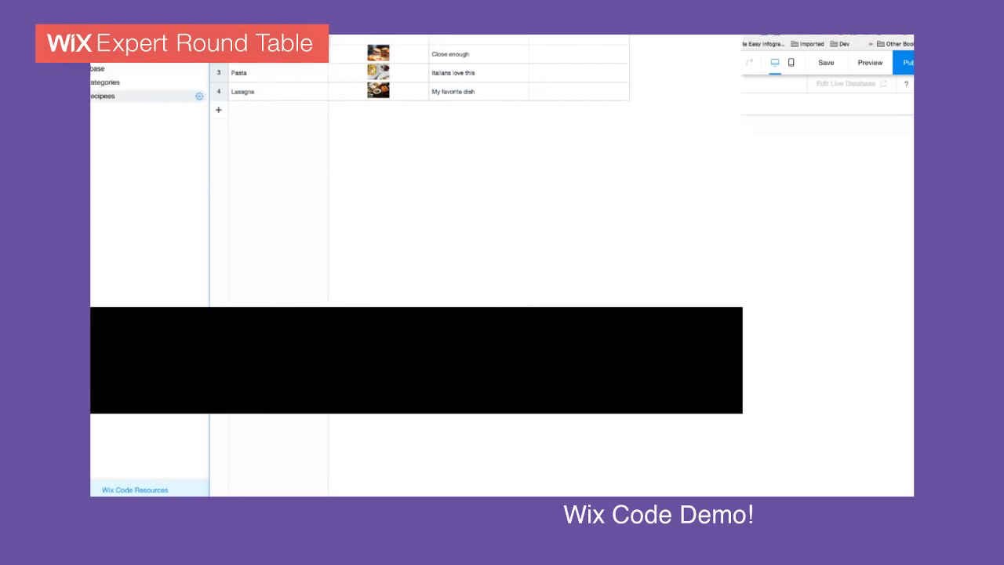
{"action": "type", "text": "te M"}
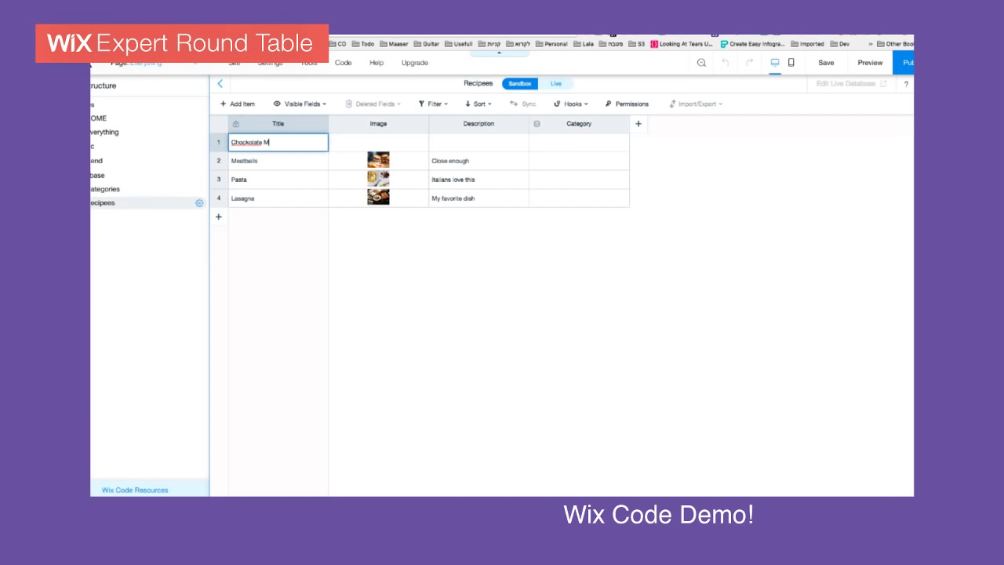
{"action": "type", "text": "ousse"}
Search the image library for "chockolate" and "pudding", and set the free Wix Christmas pudding photo as the Chockolate Mousse item's image.
{"action": "key", "text": "Tab"}
{"action": "key", "text": "Return"}
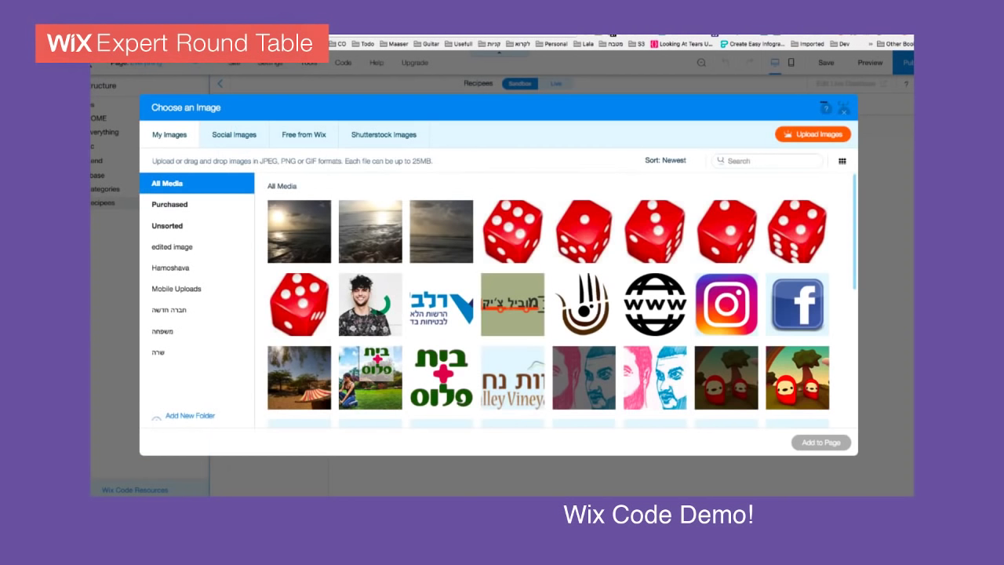
{"action": "left_click", "coordinate": [751, 160]}
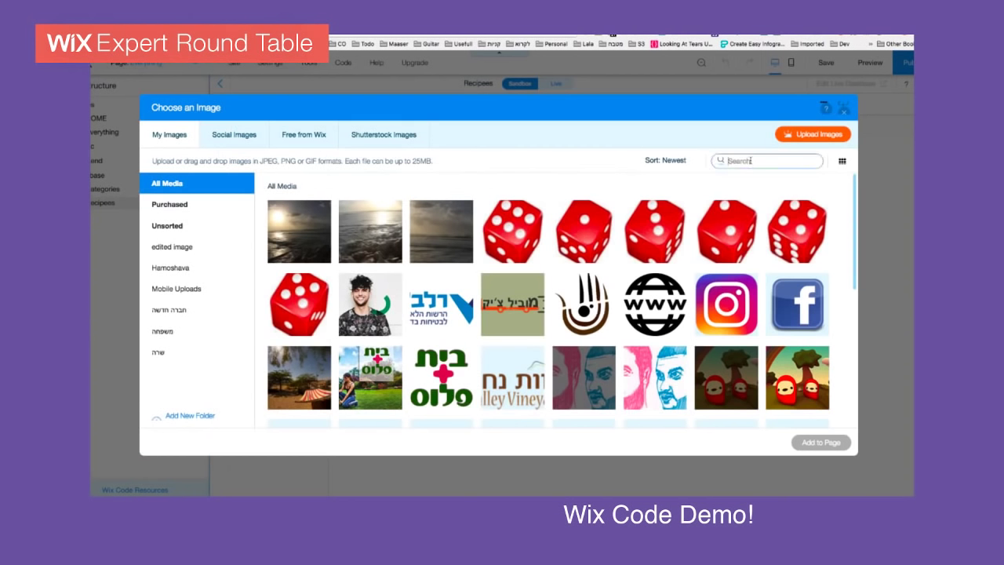
{"action": "type", "text": "chockolate"}
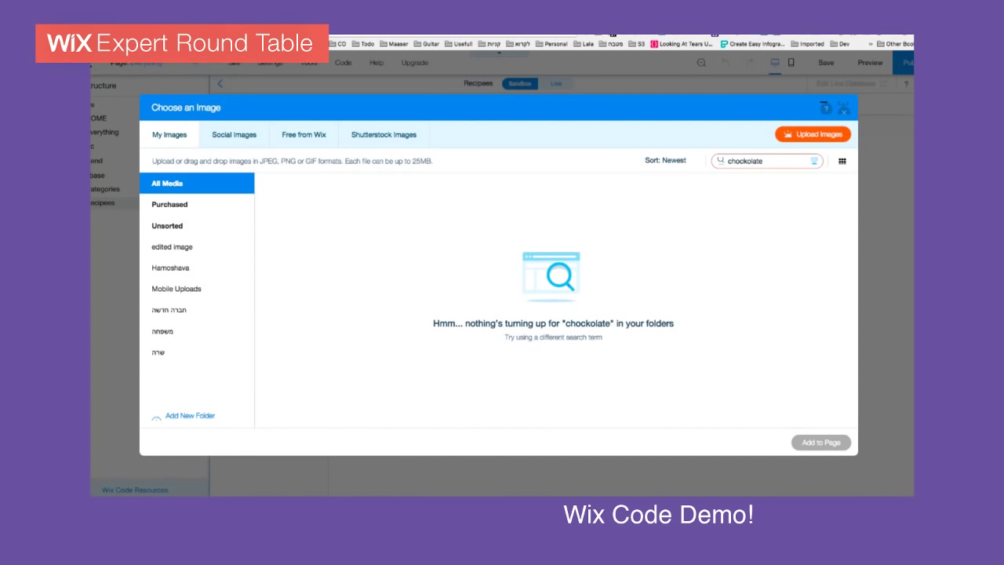
{"action": "double_click", "coordinate": [742, 159]}
{"action": "type", "text": "pudding"}
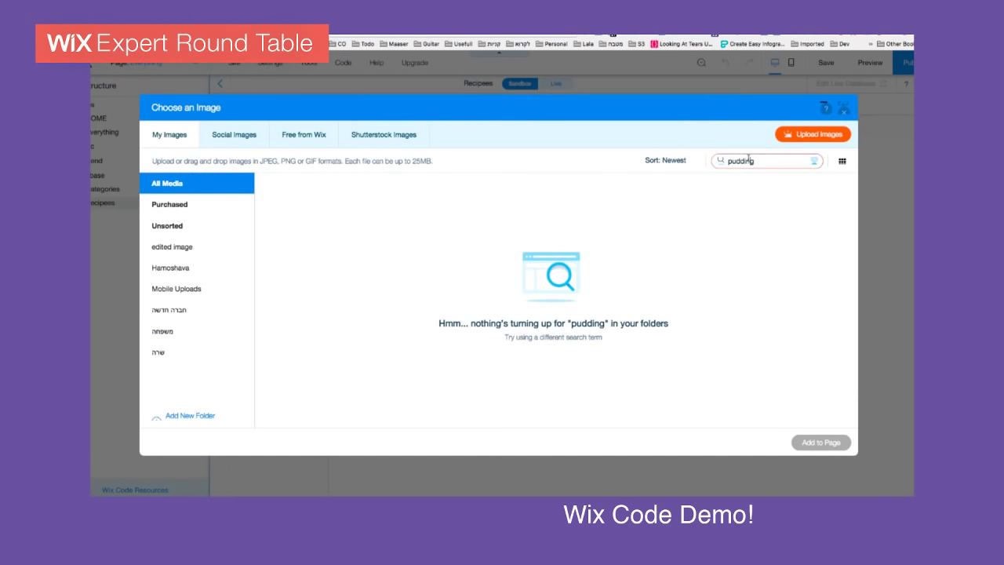
{"action": "double_click", "coordinate": [748, 159]}
{"action": "key", "text": "Return"}
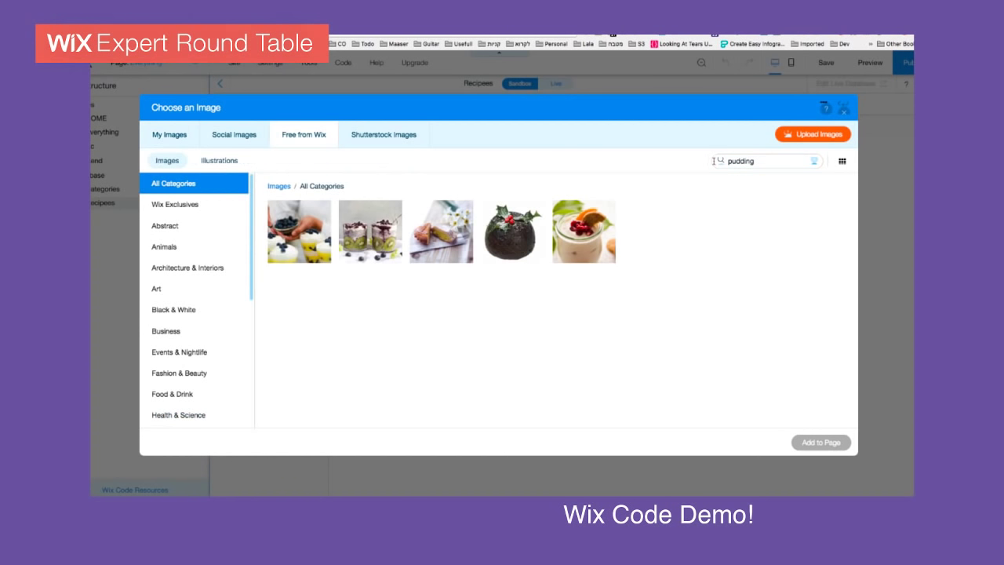
{"action": "left_click", "coordinate": [515, 239]}
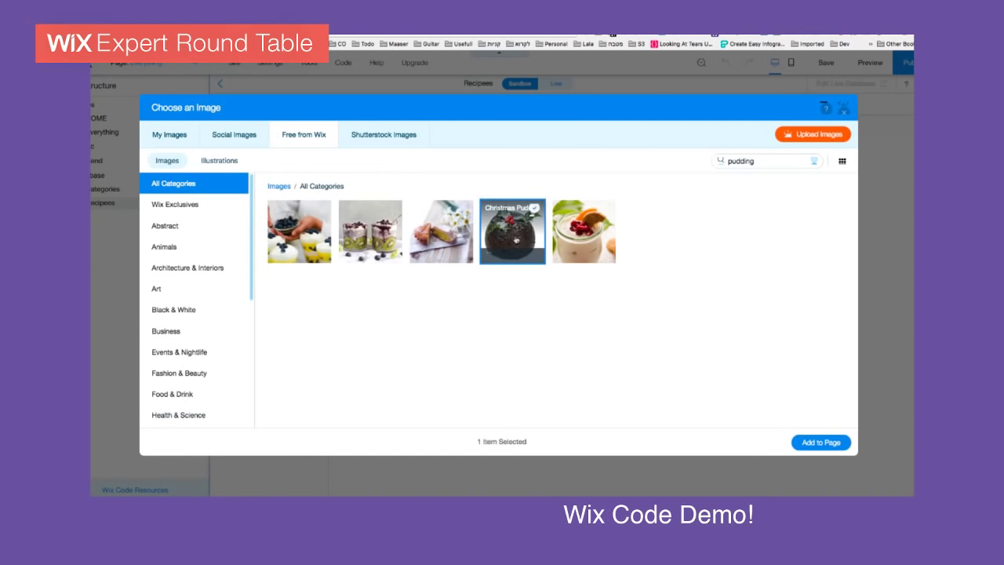
{"action": "double_click", "coordinate": [515, 239]}
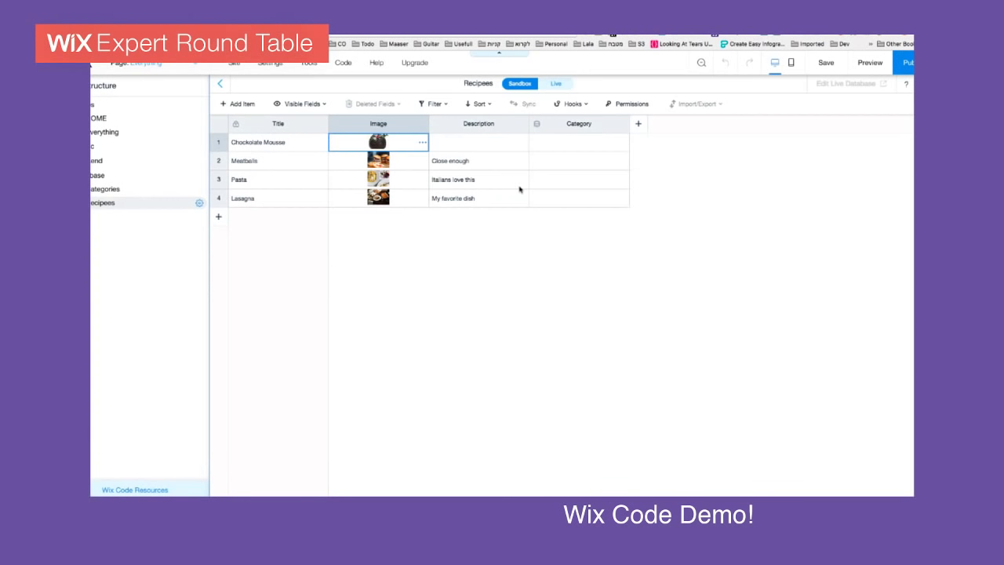
Give the Chockolate Mousse item the description "Great for ending the meal" and set its Category to Desert.
{"action": "left_click", "coordinate": [481, 147]}
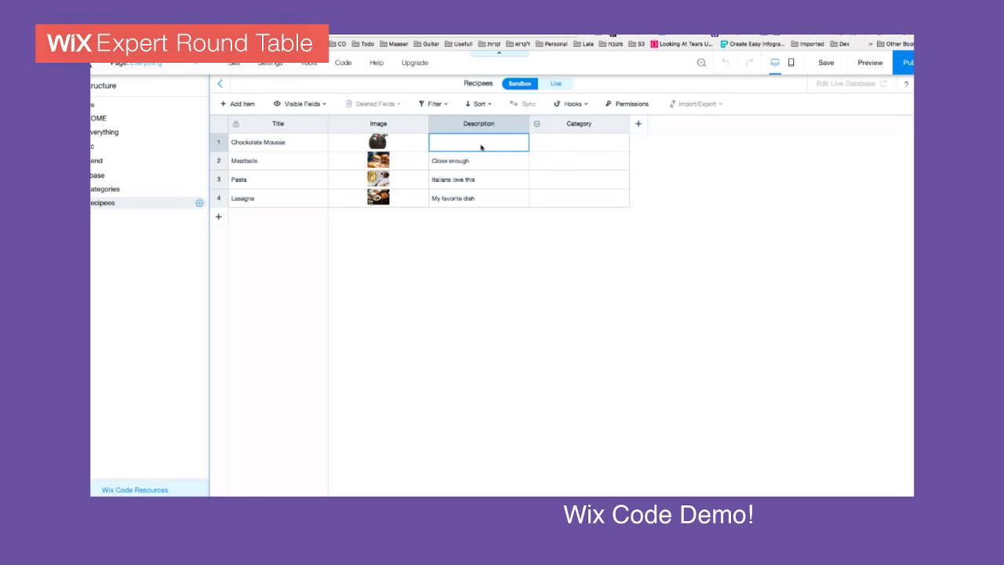
{"action": "type", "text": "Great "}
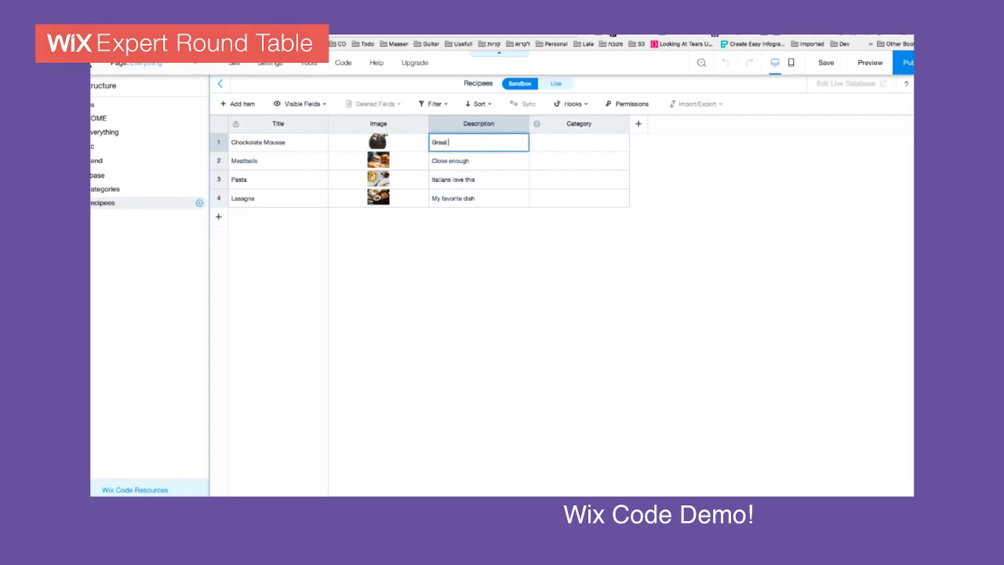
{"action": "type", "text": "for ending the meal"}
{"action": "key", "text": "Tab"}
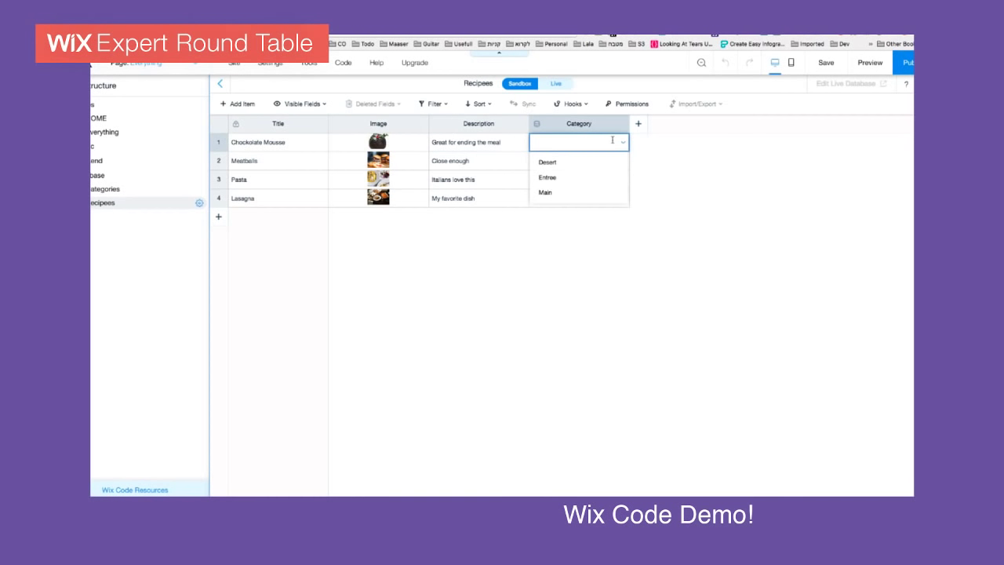
{"action": "left_click", "coordinate": [549, 162]}
{"action": "left_click", "coordinate": [552, 161]}
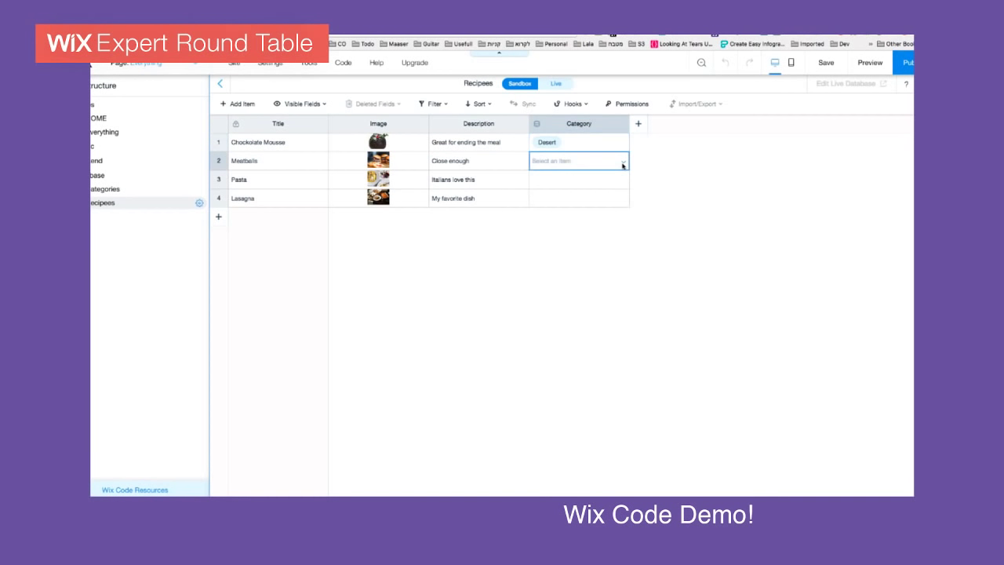
Set the Category of the Meatballs, Pasta and Lasagna items to Main.
{"action": "left_click", "coordinate": [622, 164]}
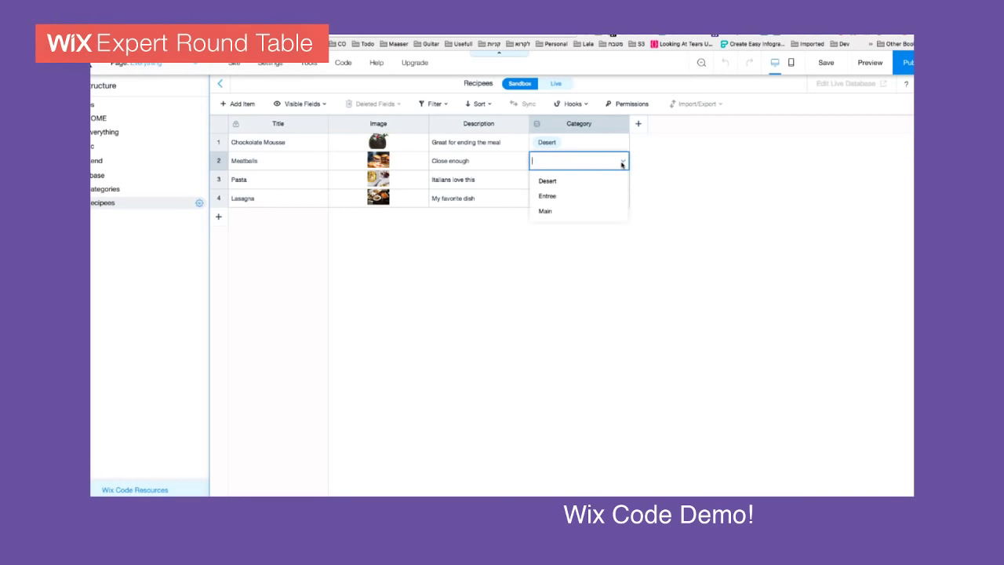
{"action": "left_click", "coordinate": [546, 211]}
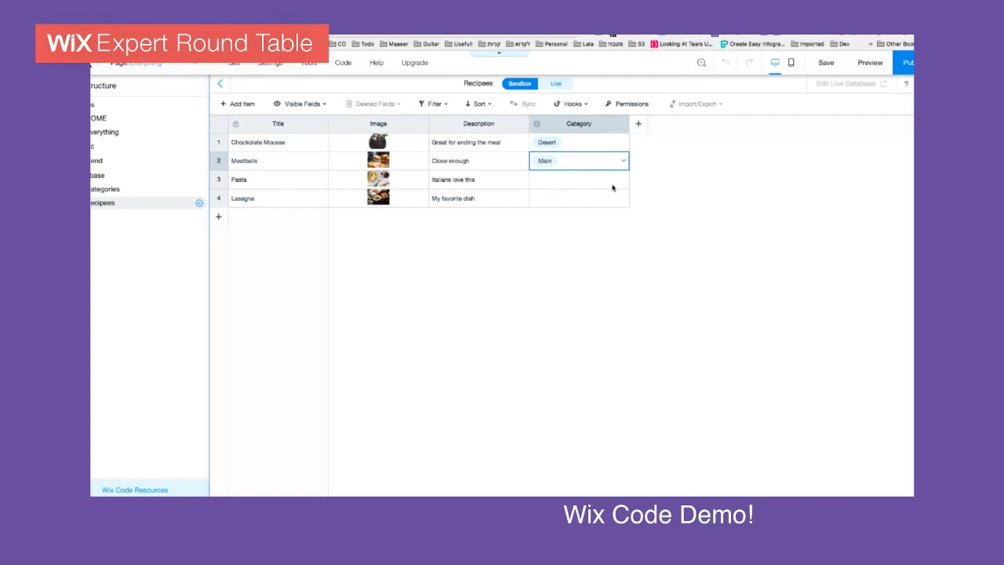
{"action": "left_click", "coordinate": [625, 181]}
{"action": "left_click", "coordinate": [626, 181]}
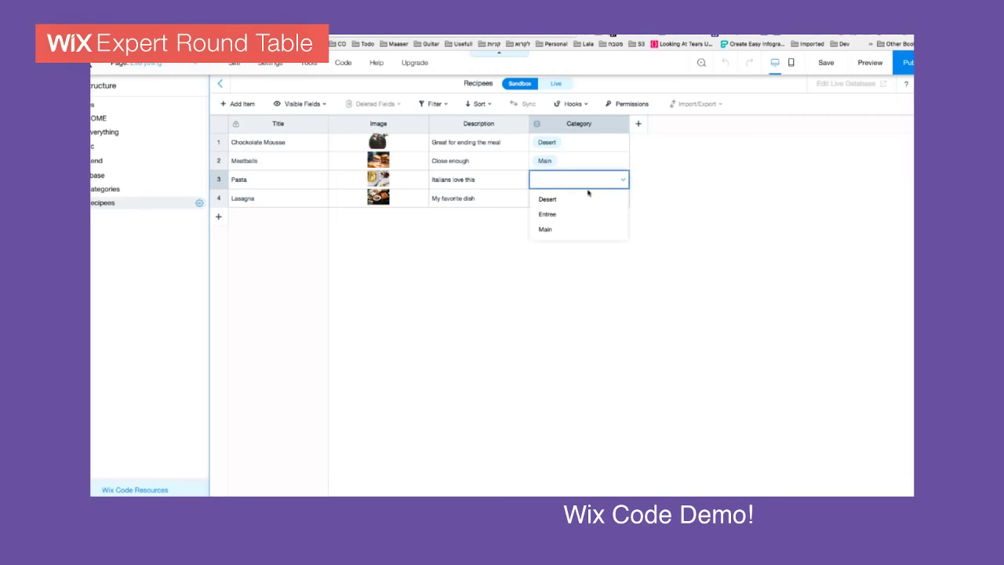
{"action": "left_click", "coordinate": [557, 229]}
{"action": "left_click", "coordinate": [625, 200]}
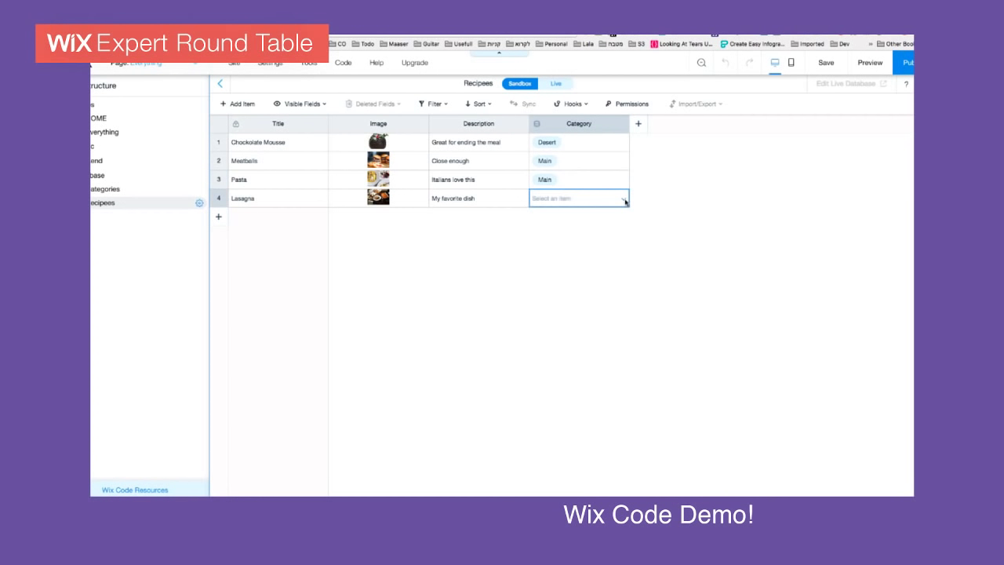
{"action": "left_click", "coordinate": [625, 202]}
{"action": "left_click", "coordinate": [553, 248]}
{"action": "left_click", "coordinate": [451, 200]}
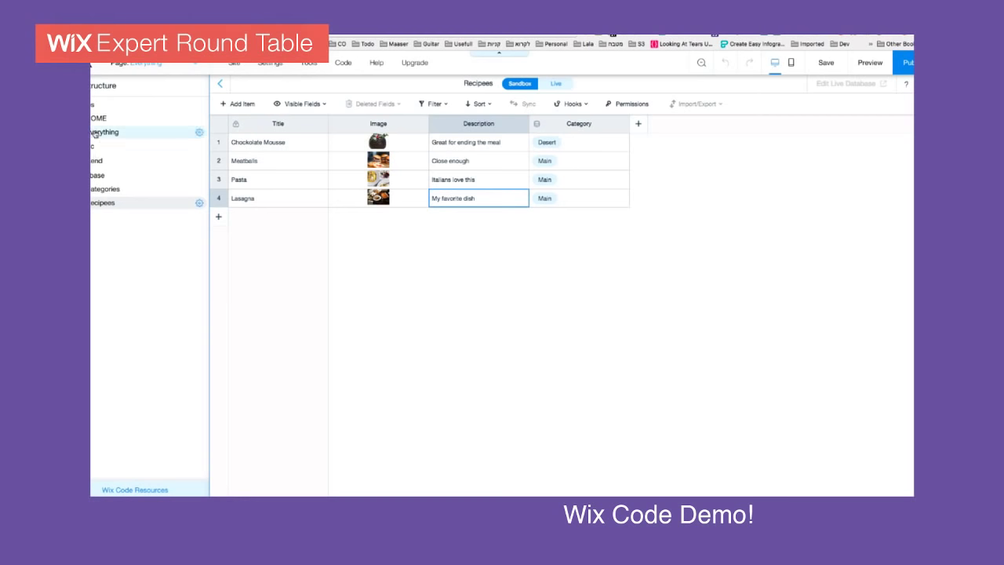
Open the Categories collection and save the site to the free Wix domain under the name "basicrecipees".
{"action": "left_click", "coordinate": [259, 131]}
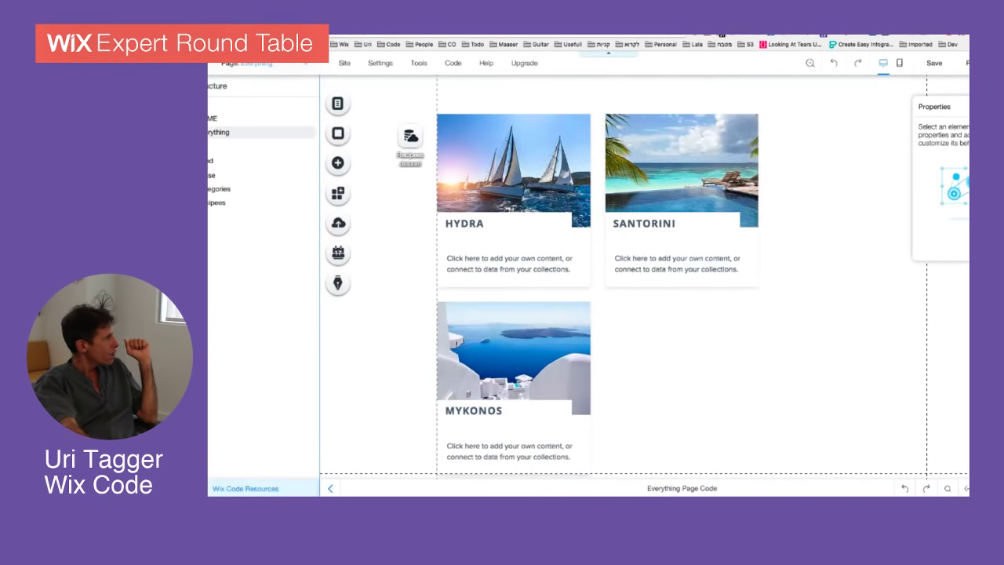
{"action": "left_click", "coordinate": [216, 191]}
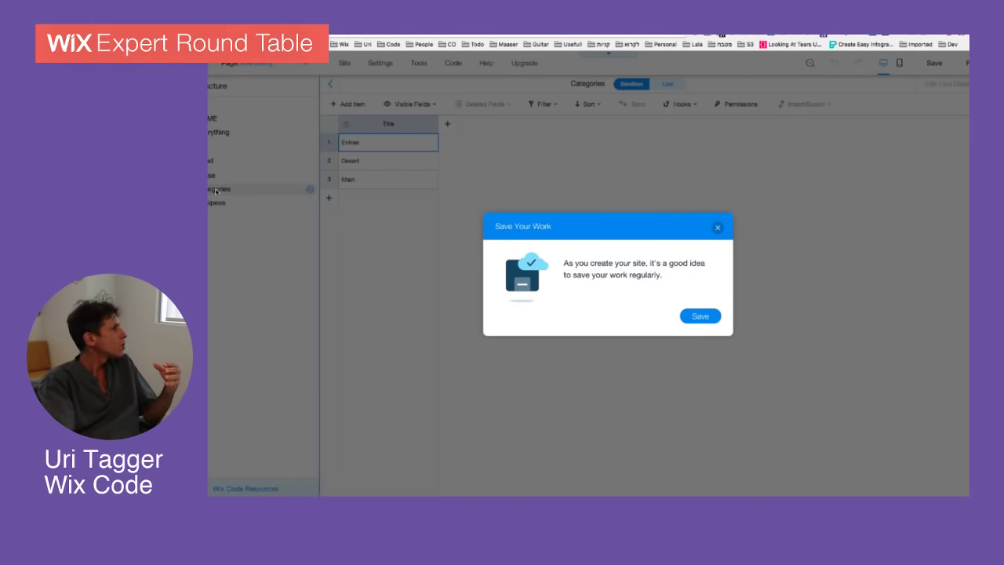
{"action": "left_click", "coordinate": [697, 314]}
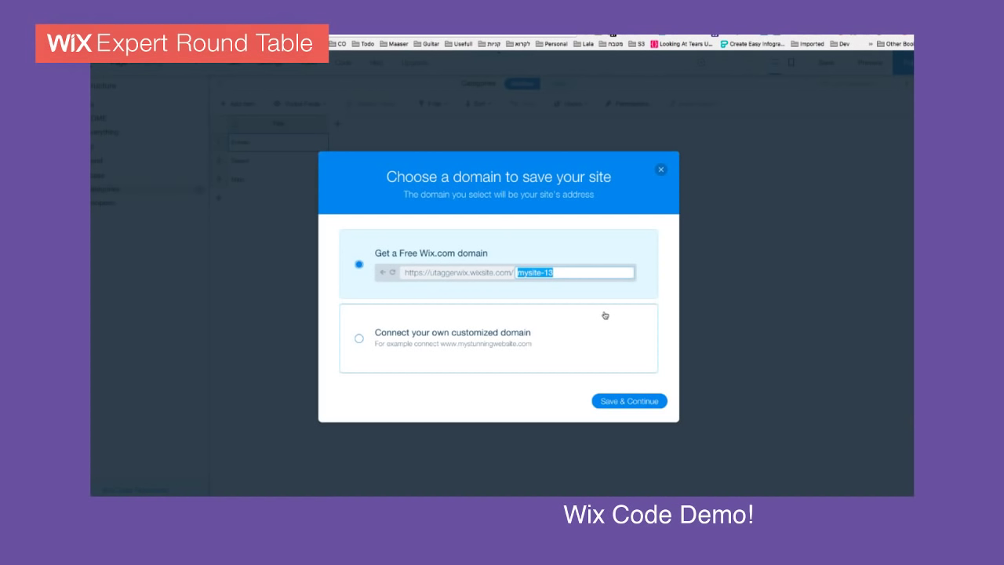
{"action": "type", "text": "basicrecipees"}
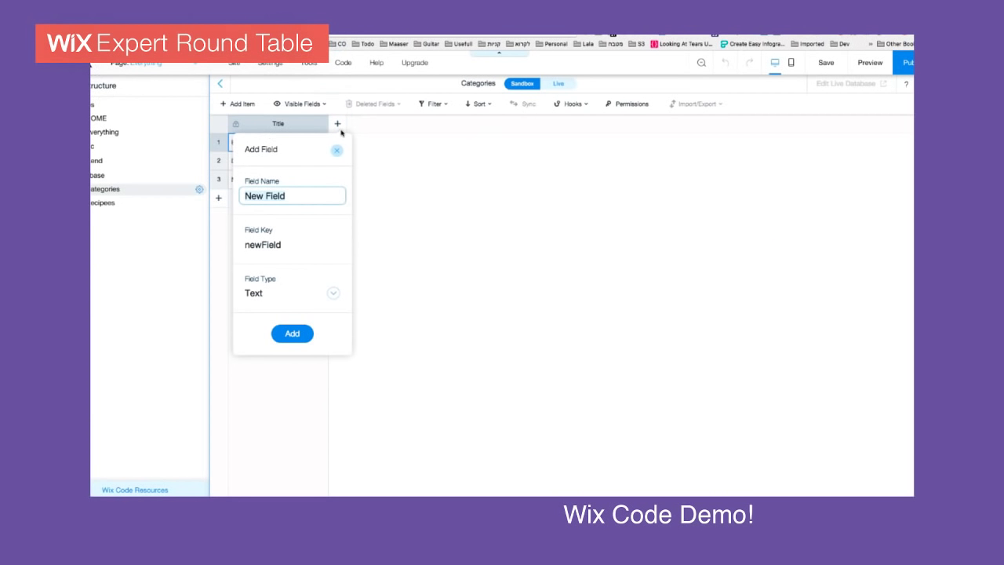
Add an Image field to the Categories collection and set images for the Entree and Desert items, using a free Wix salad photo for Entree.
{"action": "key", "text": "Return"}
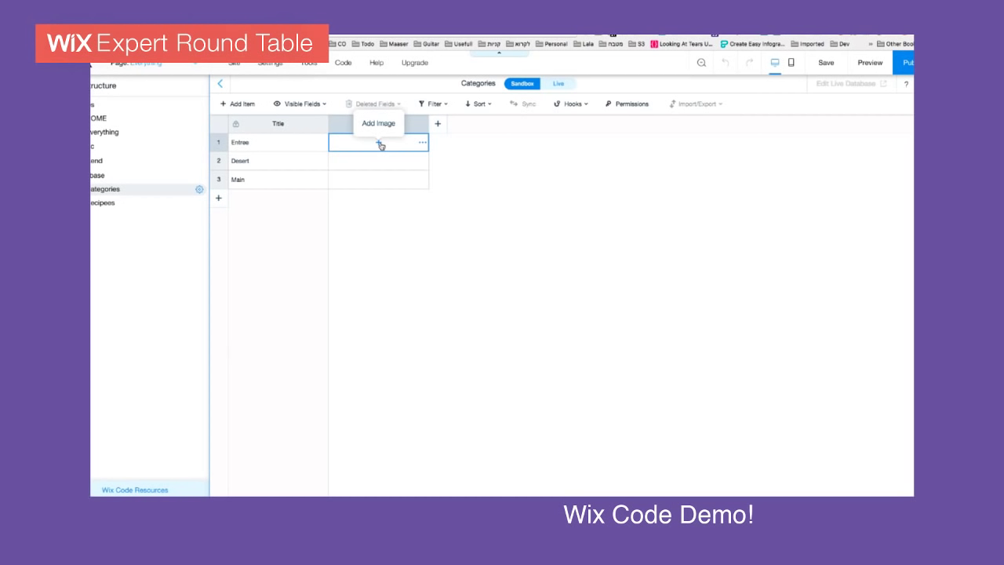
{"action": "left_click", "coordinate": [379, 143]}
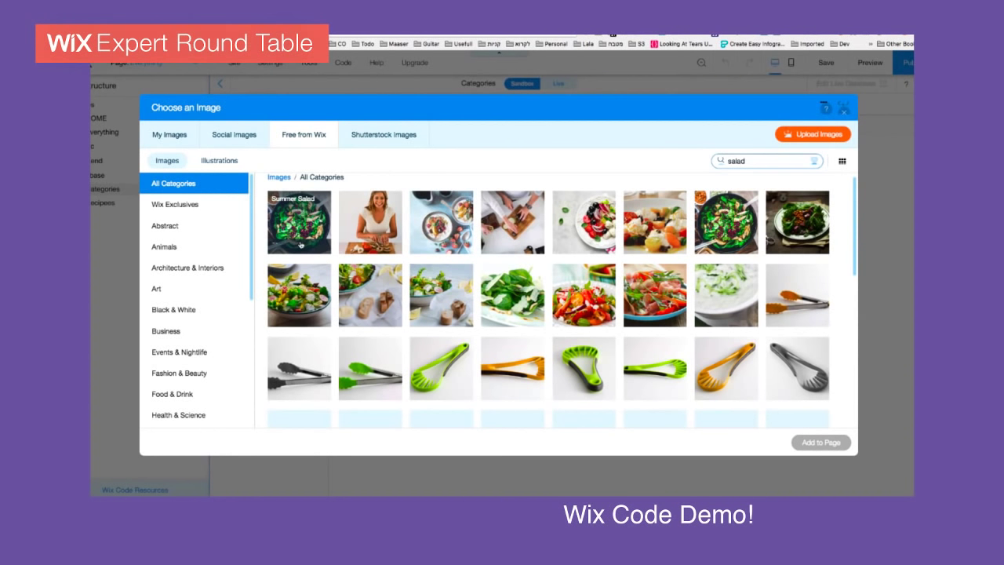
{"action": "left_click", "coordinate": [721, 156]}
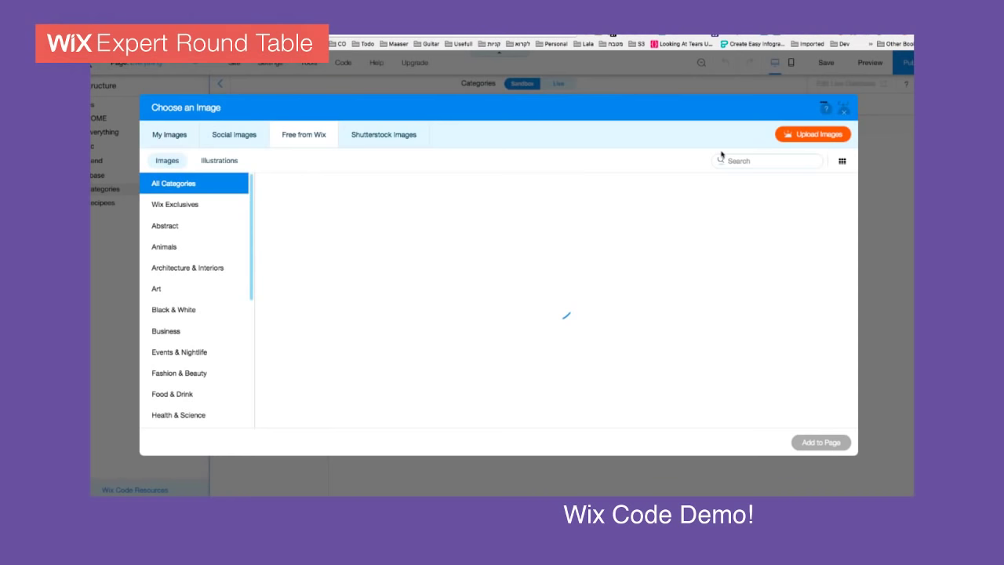
{"action": "key", "text": "Escape"}
Search the free Wix images for "lasagna" and set the lasagna photo as the Main category's image.
{"action": "left_click", "coordinate": [376, 179]}
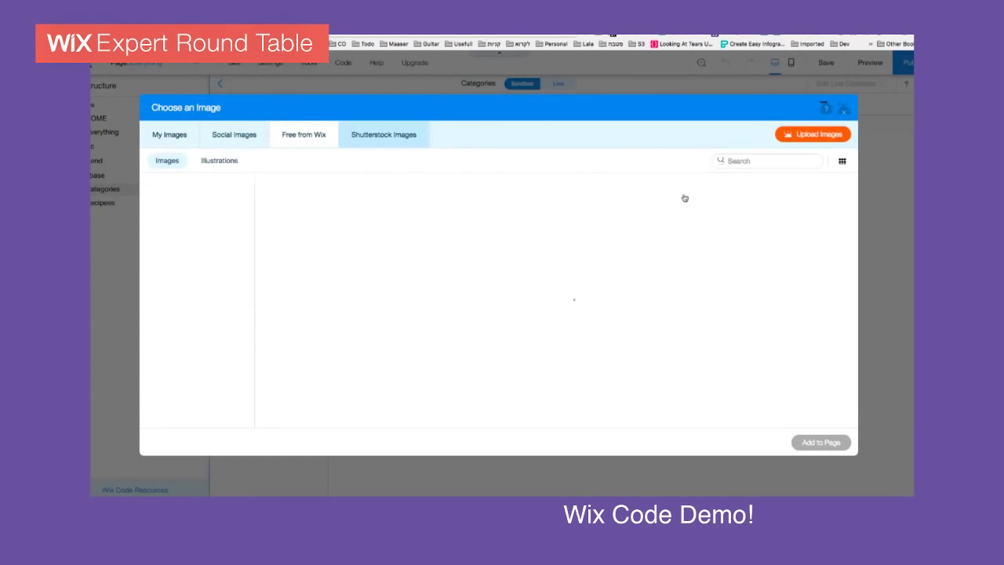
{"action": "type", "text": "la"}
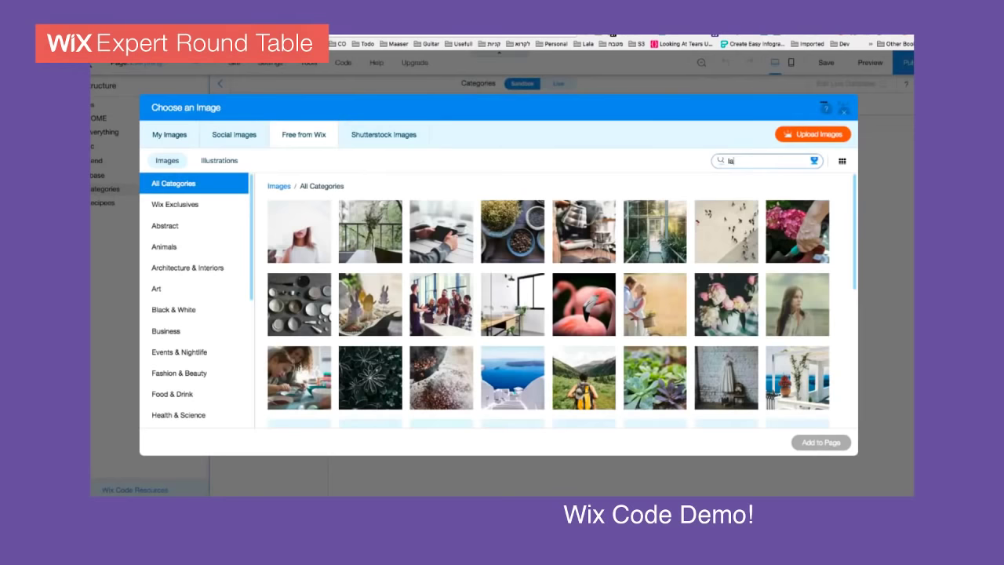
{"action": "type", "text": "sagna"}
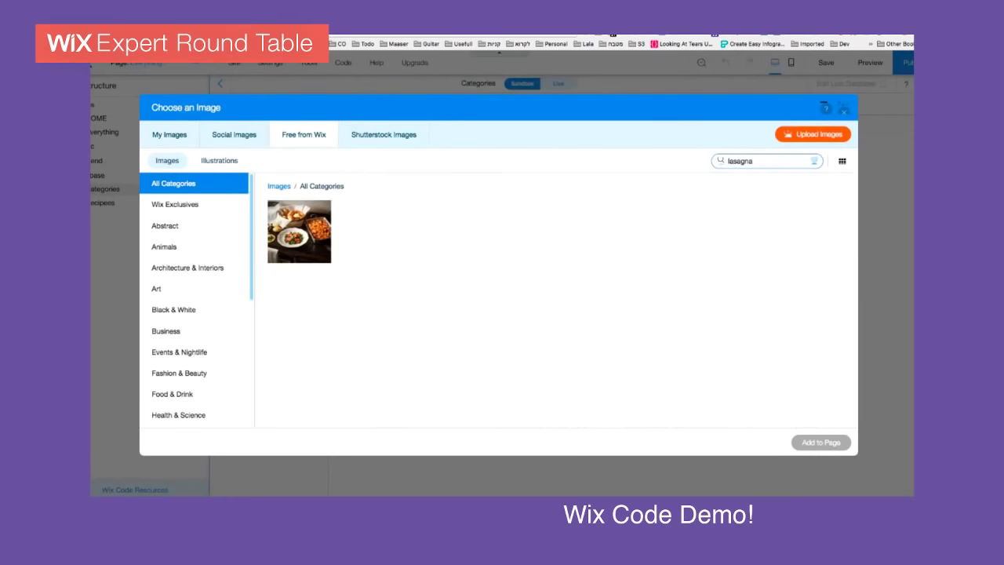
{"action": "double_click", "coordinate": [274, 223]}
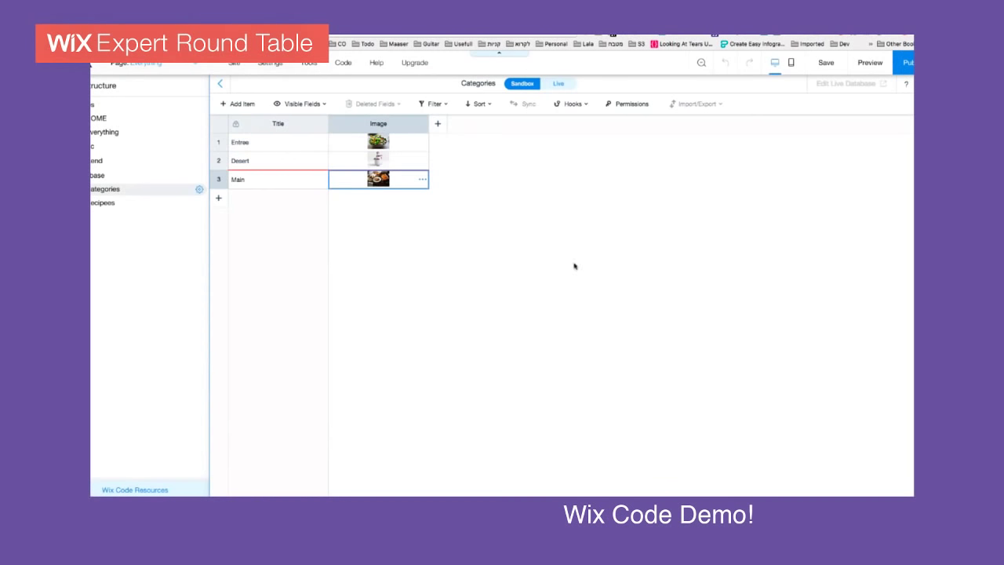
Inspect the error on the Desert item's title in the Categories collection and save the site.
{"action": "left_click", "coordinate": [286, 161]}
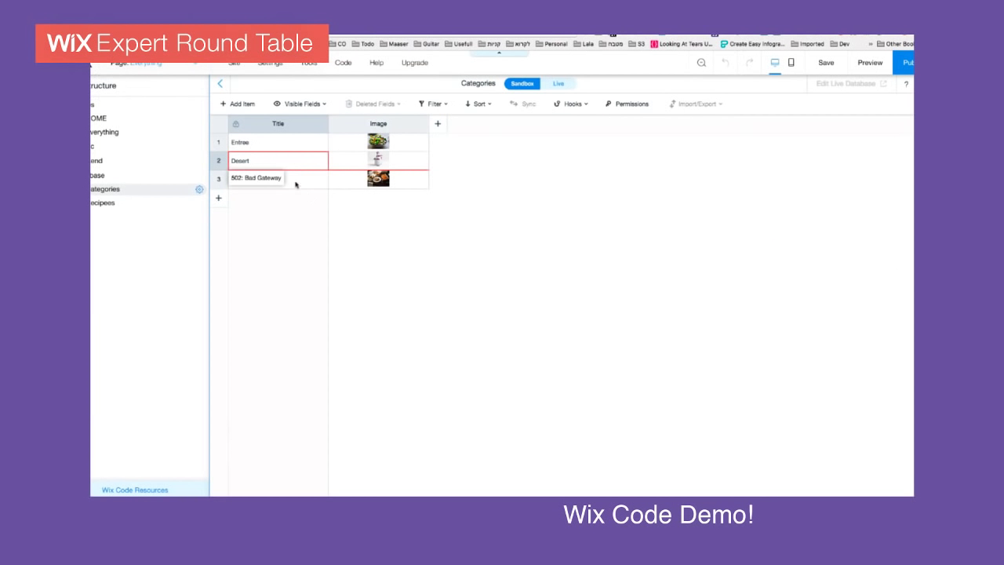
{"action": "mouse_move", "coordinate": [372, 185]}
{"action": "mouse_move", "coordinate": [834, 84]}
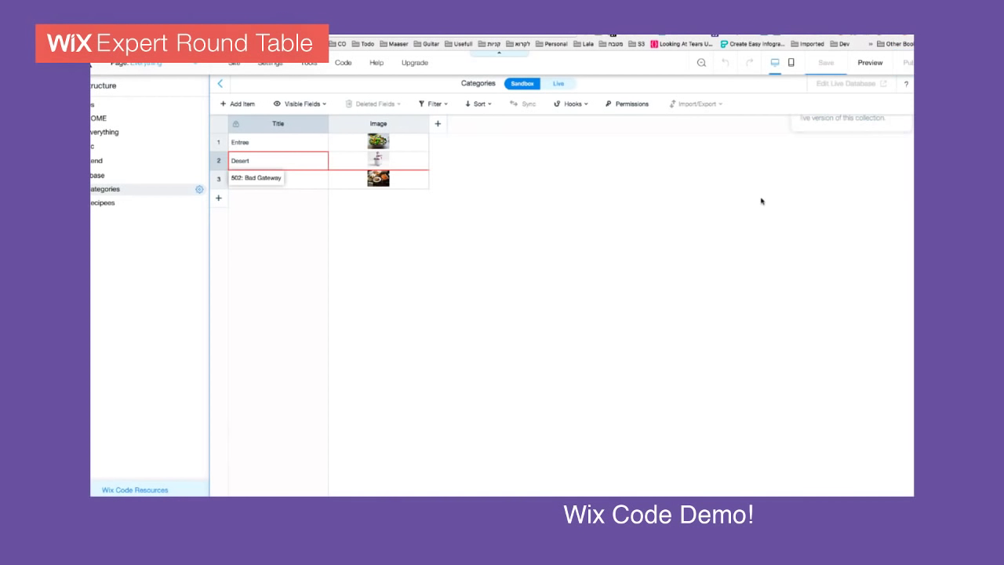
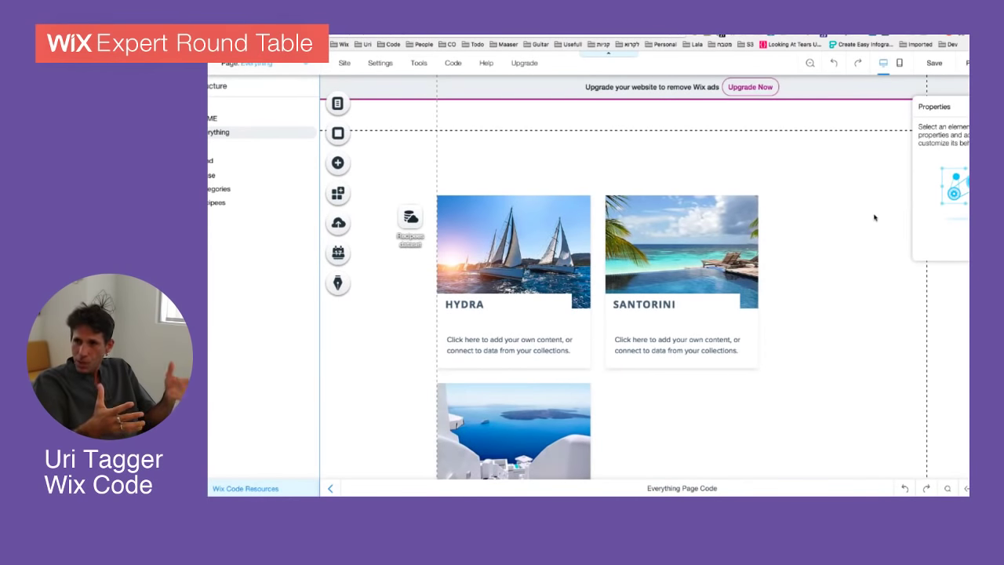
Add a dynamic item page for the Recipees collection, with Recipees/Title as its URL structure.
{"action": "key", "text": "ctrl+shift+p"}
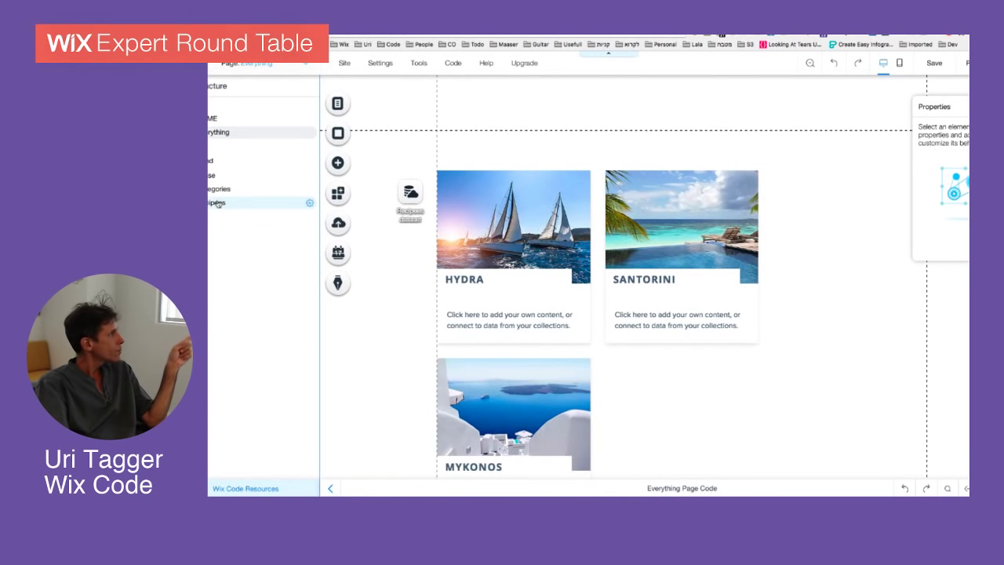
{"action": "left_click", "coordinate": [309, 203]}
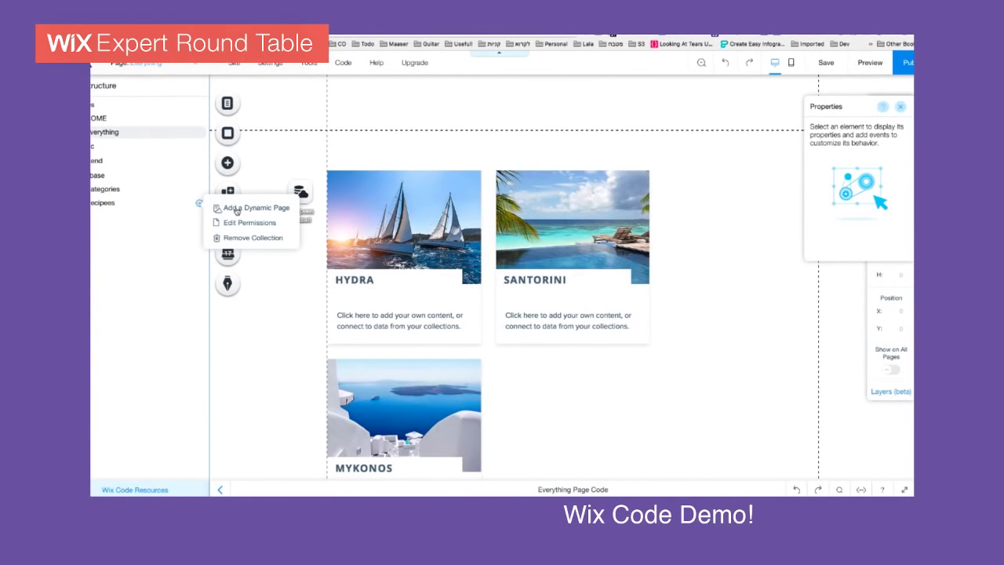
{"action": "left_click", "coordinate": [236, 211]}
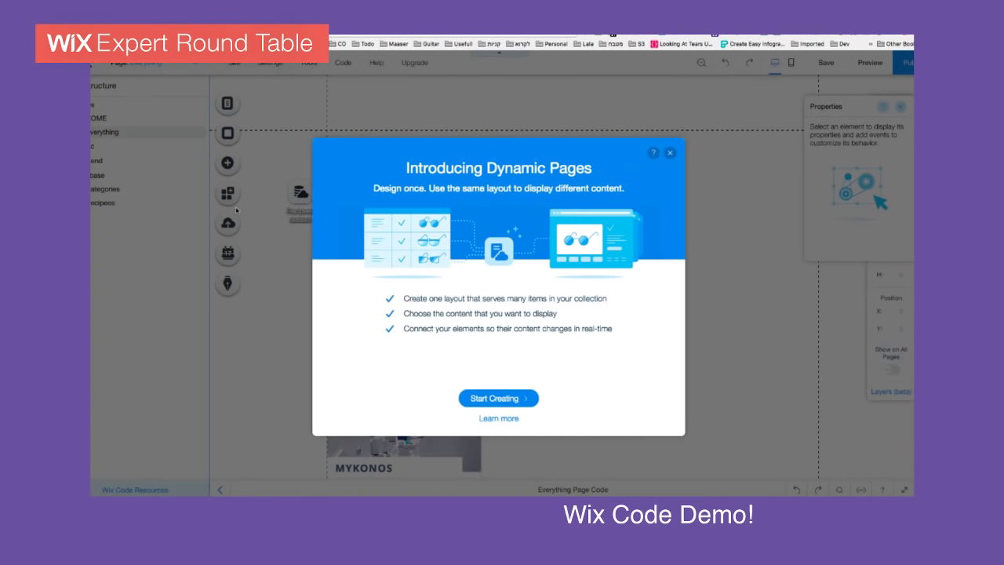
{"action": "left_click", "coordinate": [498, 396]}
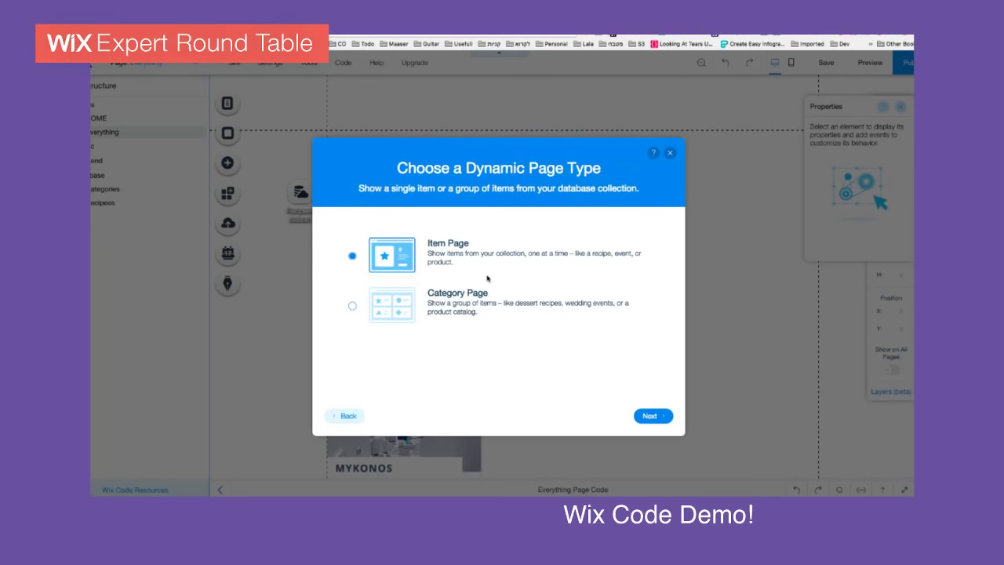
{"action": "left_click", "coordinate": [661, 416]}
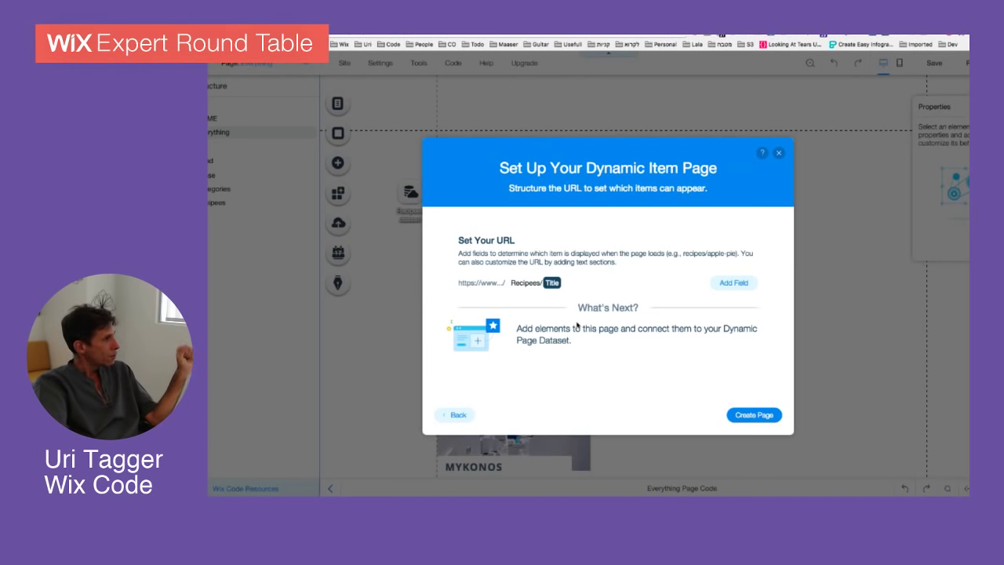
{"action": "left_click", "coordinate": [750, 419]}
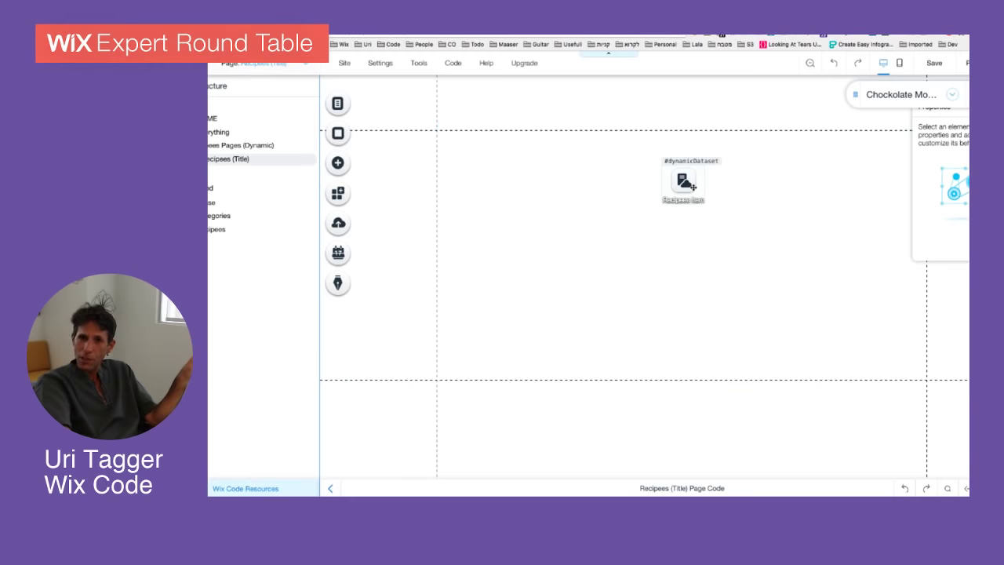
Move the Recipees item dataset out of the page's content area, just beyond the left gridline.
{"action": "left_click", "coordinate": [687, 184]}
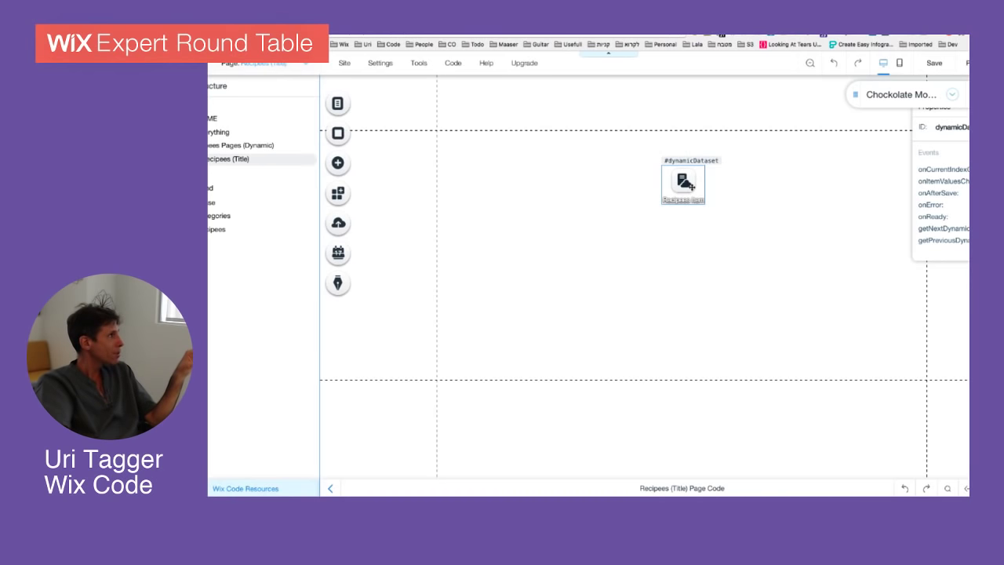
{"action": "left_click_drag", "start_coordinate": [690, 185], "coordinate": [388, 169]}
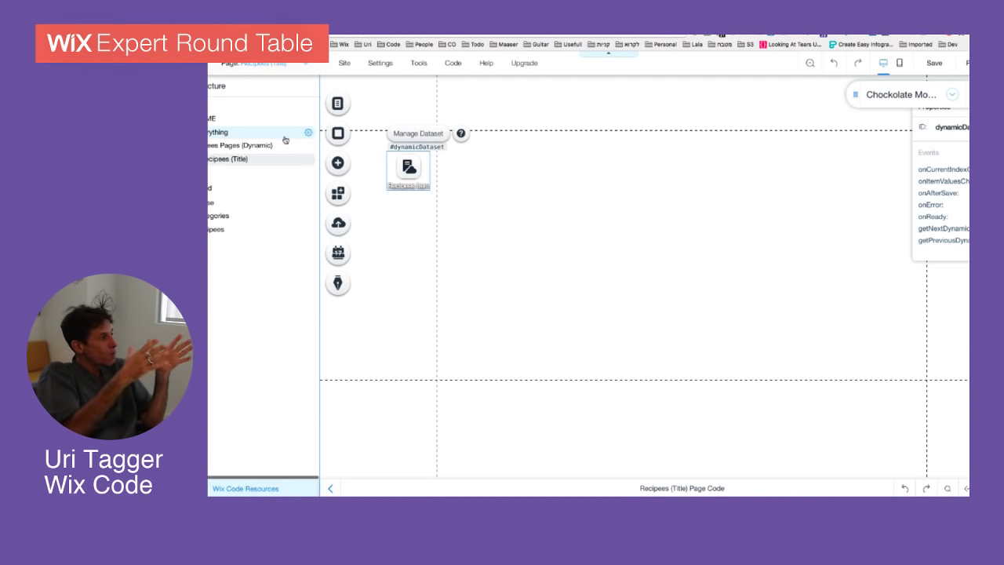
{"action": "left_click", "coordinate": [512, 187]}
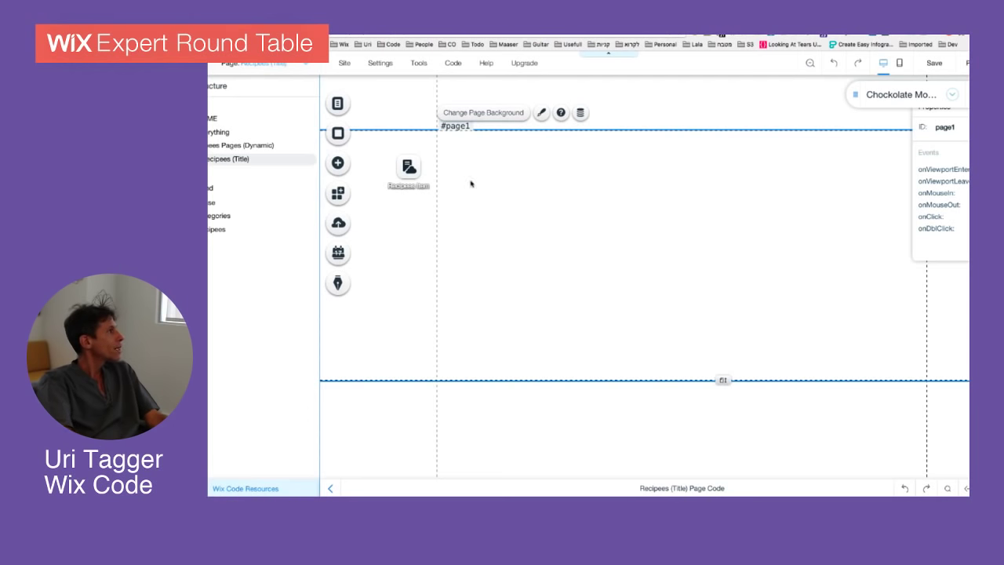
{"action": "left_click", "coordinate": [338, 162]}
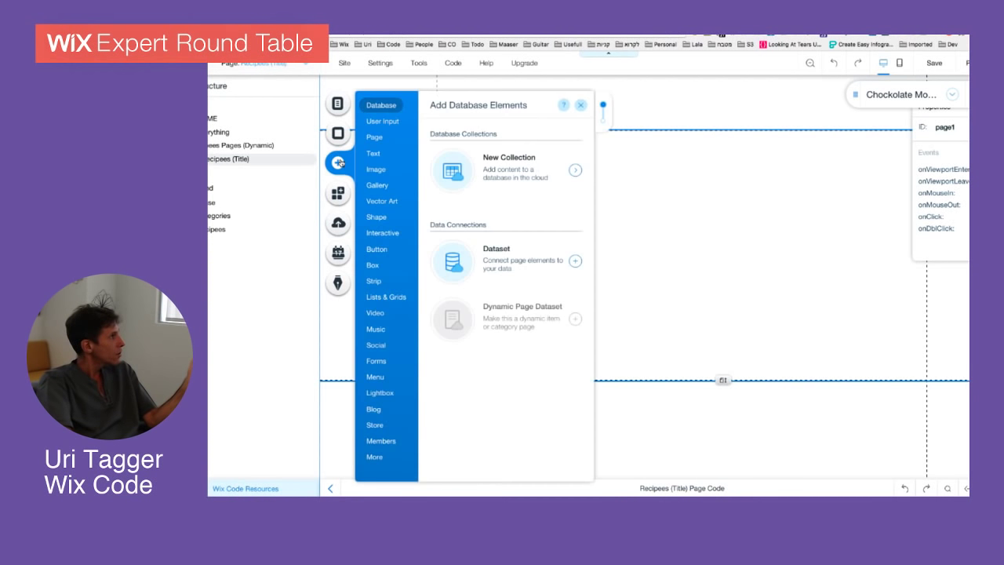
{"action": "left_click", "coordinate": [380, 156]}
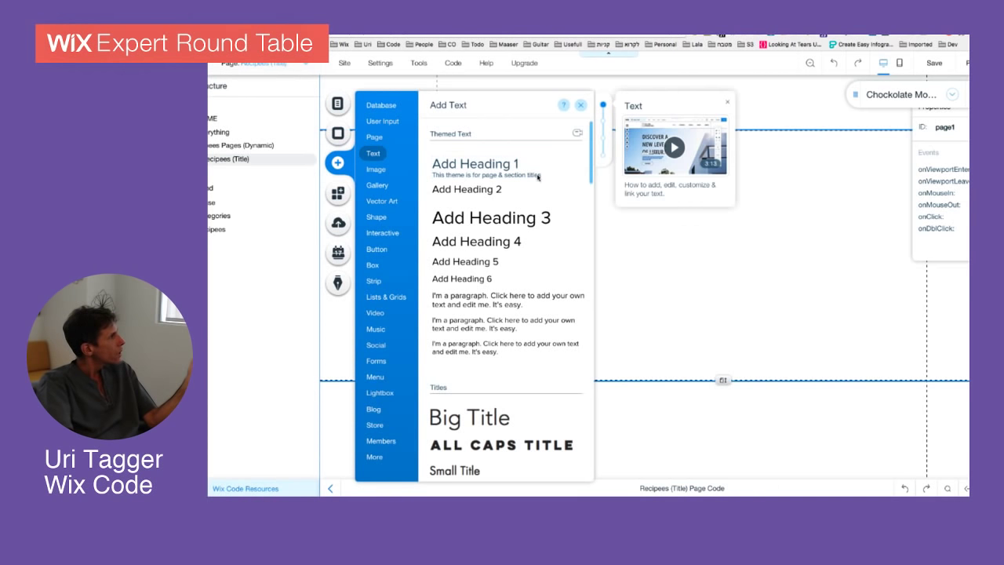
{"action": "left_click", "coordinate": [689, 236]}
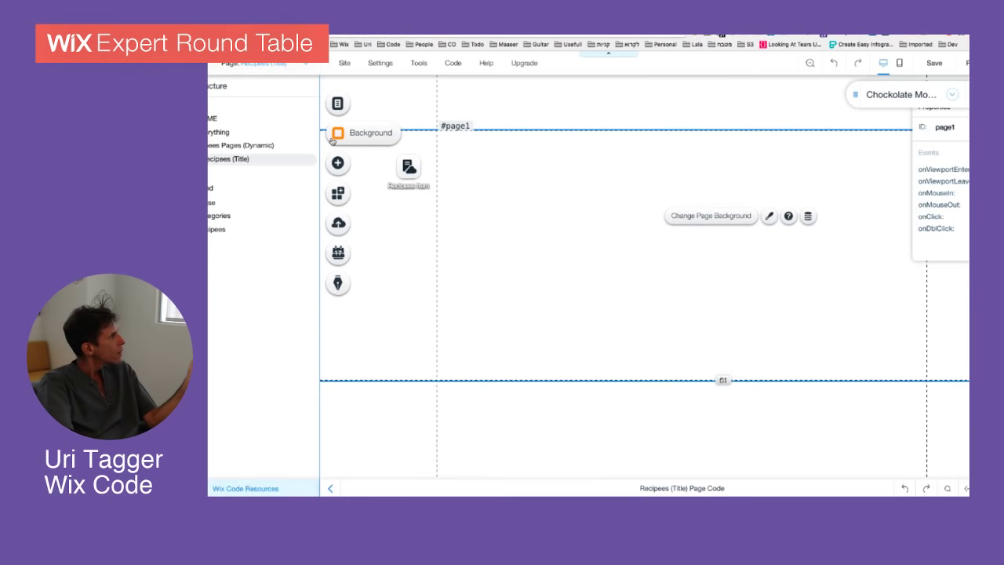
Add a Heading 1 text to the Recipees (Title) page and place it in the content area's upper corner, at about X 8, Y 116.
{"action": "left_click", "coordinate": [337, 162]}
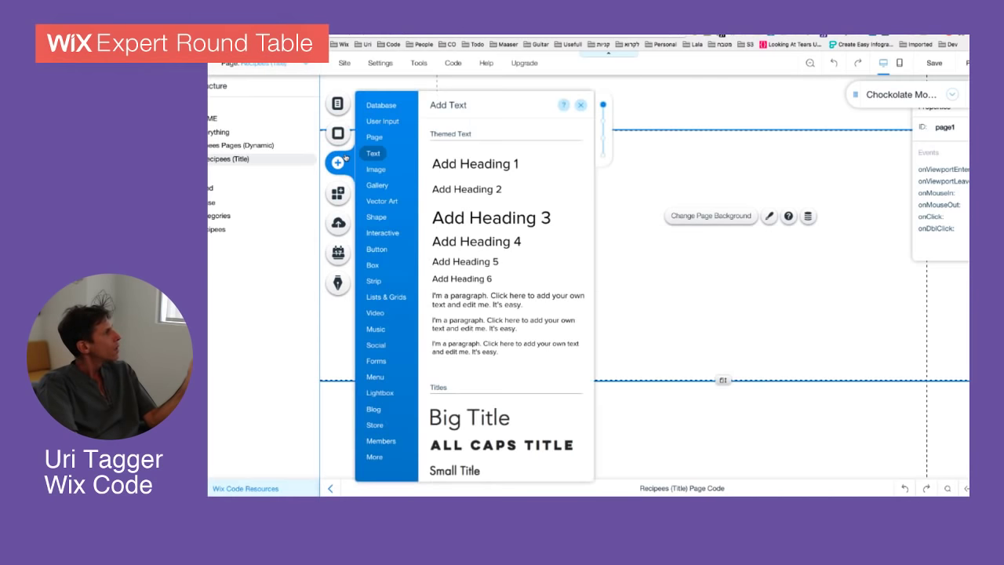
{"action": "left_click", "coordinate": [476, 162]}
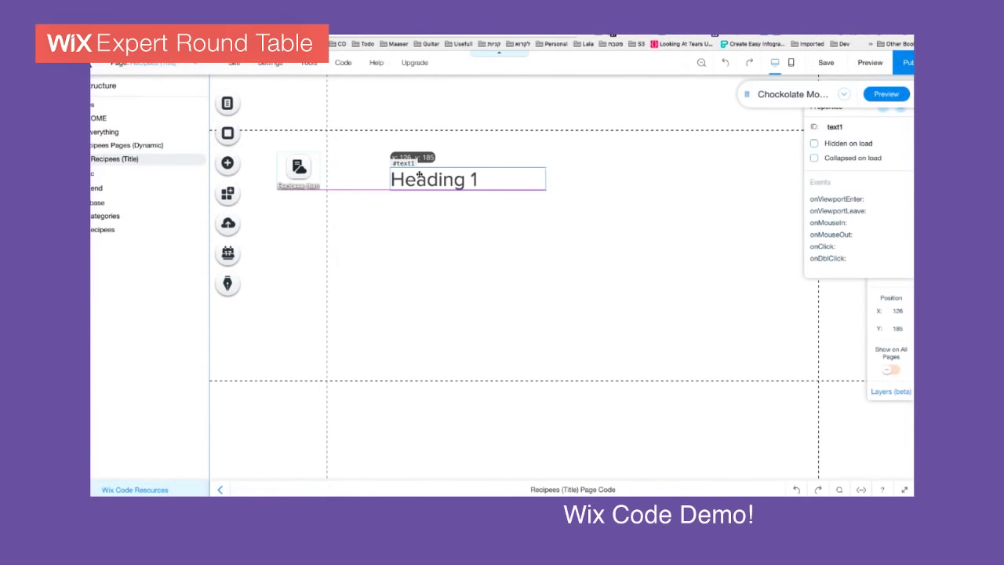
{"action": "left_click_drag", "start_coordinate": [420, 176], "coordinate": [360, 141]}
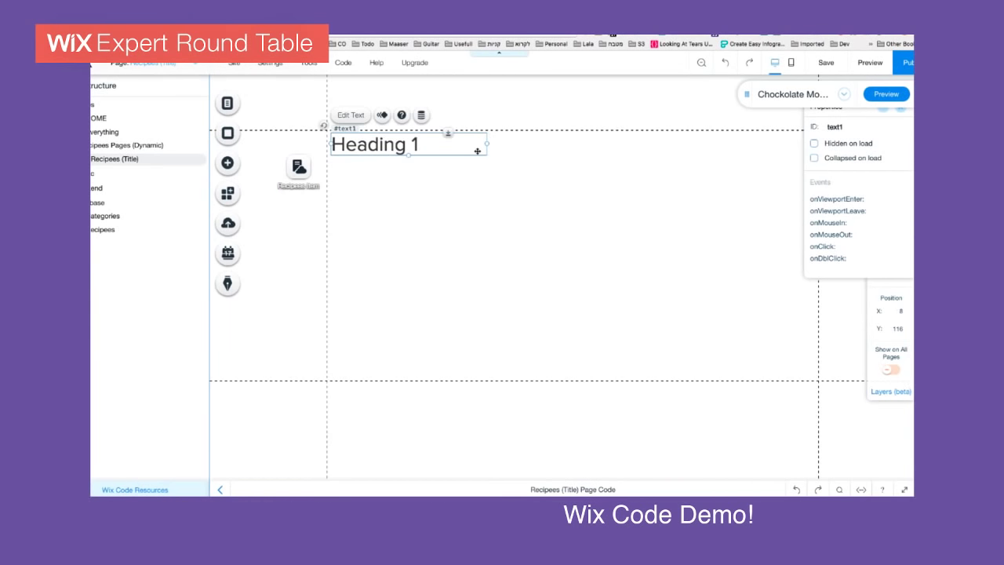
Connect the heading text to the Title (Text) field of the Recipees Item dataset.
{"action": "left_click", "coordinate": [421, 116]}
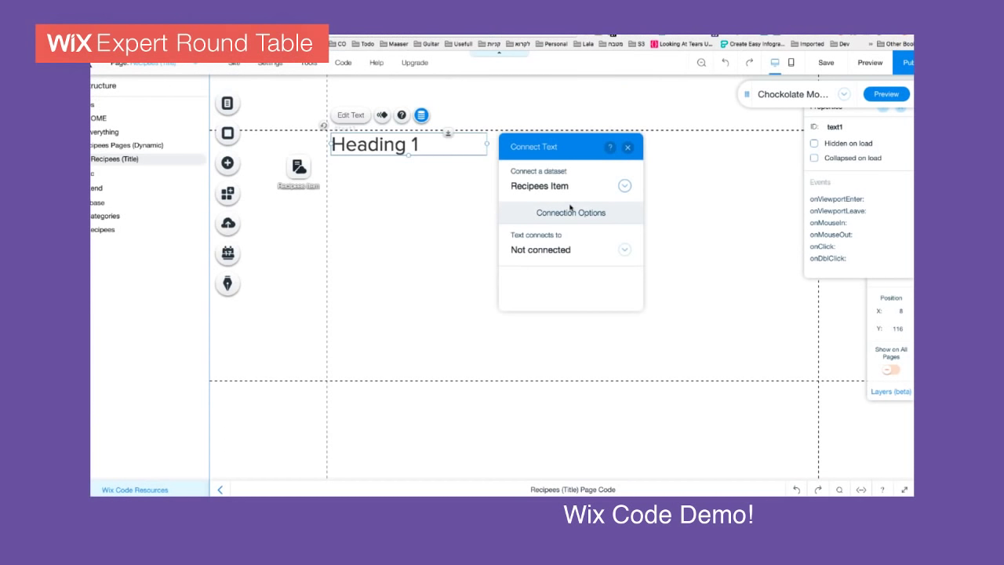
{"action": "left_click", "coordinate": [555, 252]}
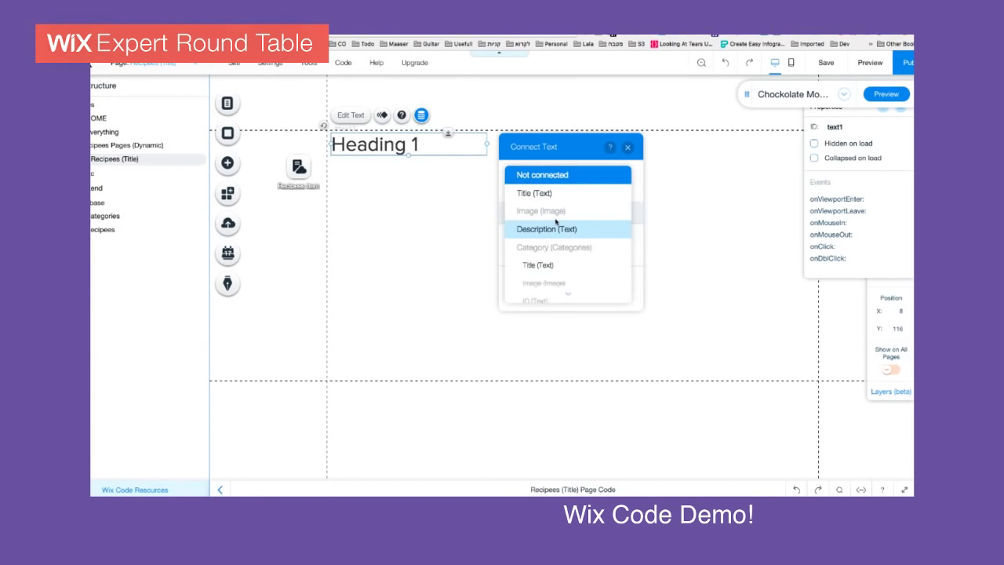
{"action": "left_click", "coordinate": [552, 194]}
{"action": "left_click", "coordinate": [404, 224]}
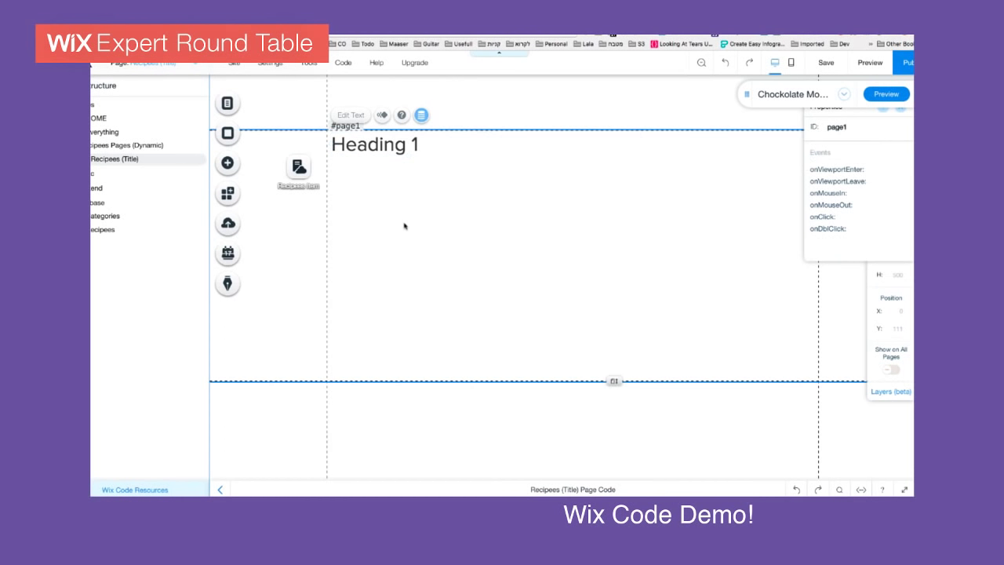
Add the Ceramics photo from the free Wix images and place it directly under the heading, at about X 8, Y 160.
{"action": "left_click", "coordinate": [227, 163]}
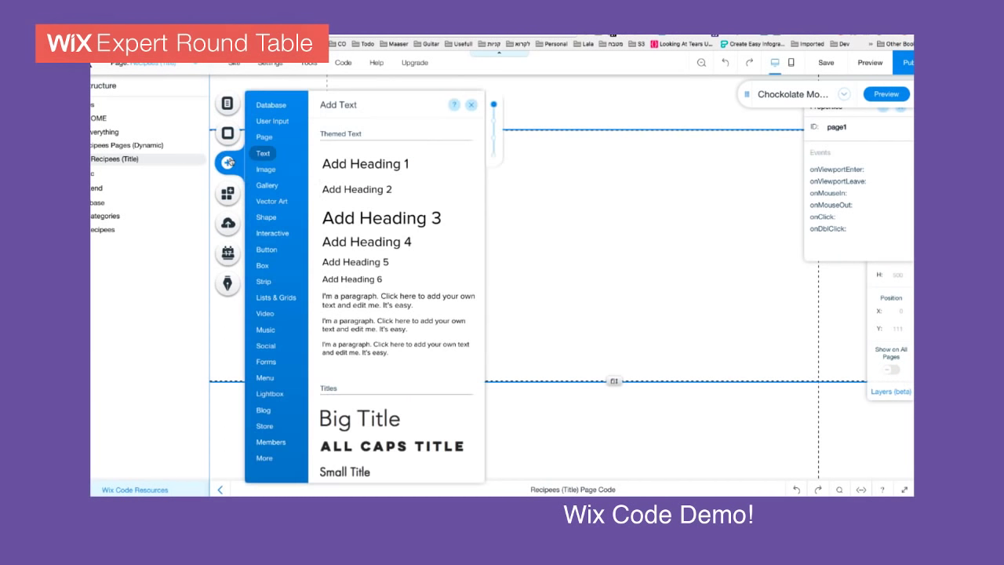
{"action": "mouse_move", "coordinate": [287, 174]}
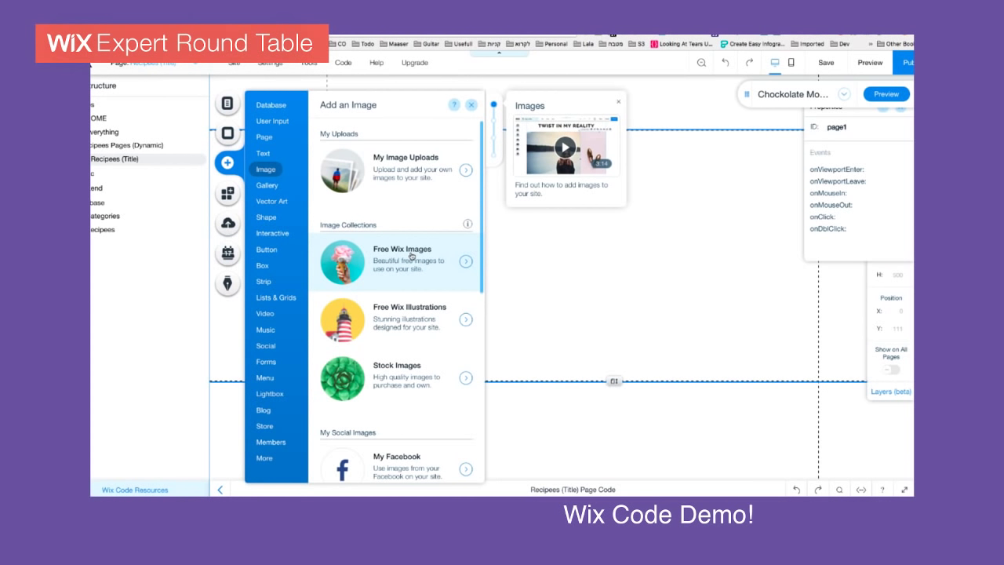
{"action": "left_click", "coordinate": [411, 255]}
{"action": "left_click", "coordinate": [299, 305]}
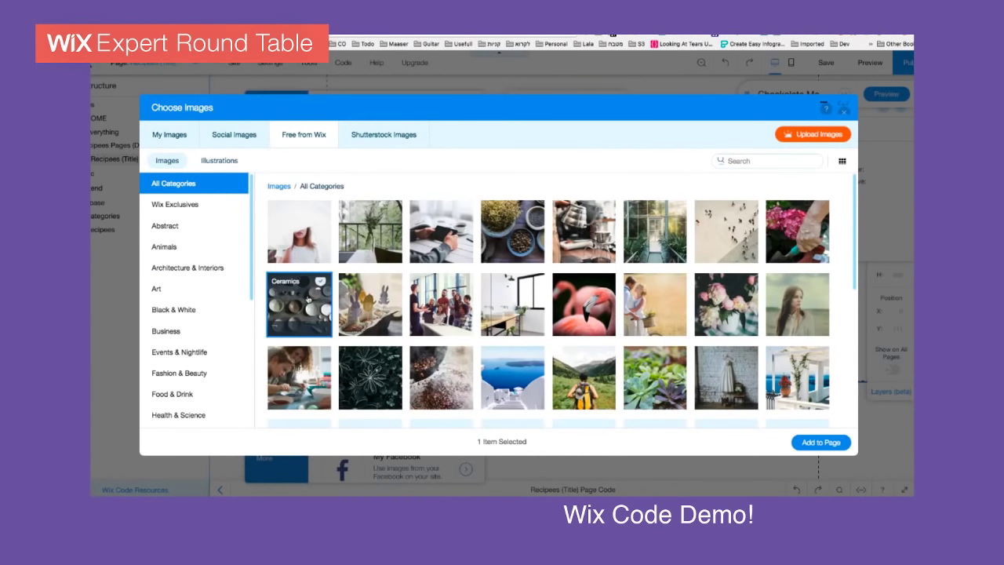
{"action": "left_click", "coordinate": [820, 441]}
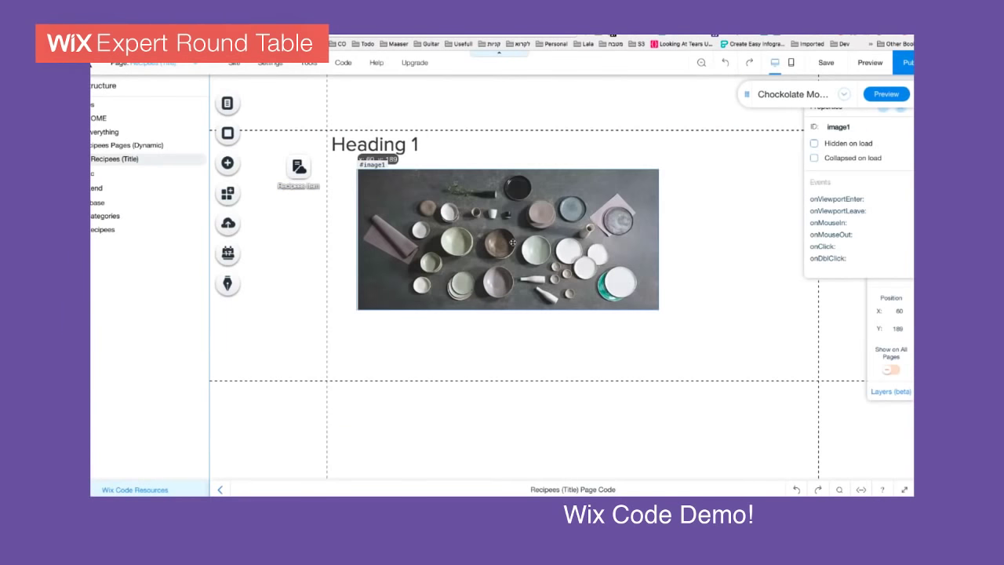
{"action": "left_click_drag", "start_coordinate": [513, 243], "coordinate": [491, 230]}
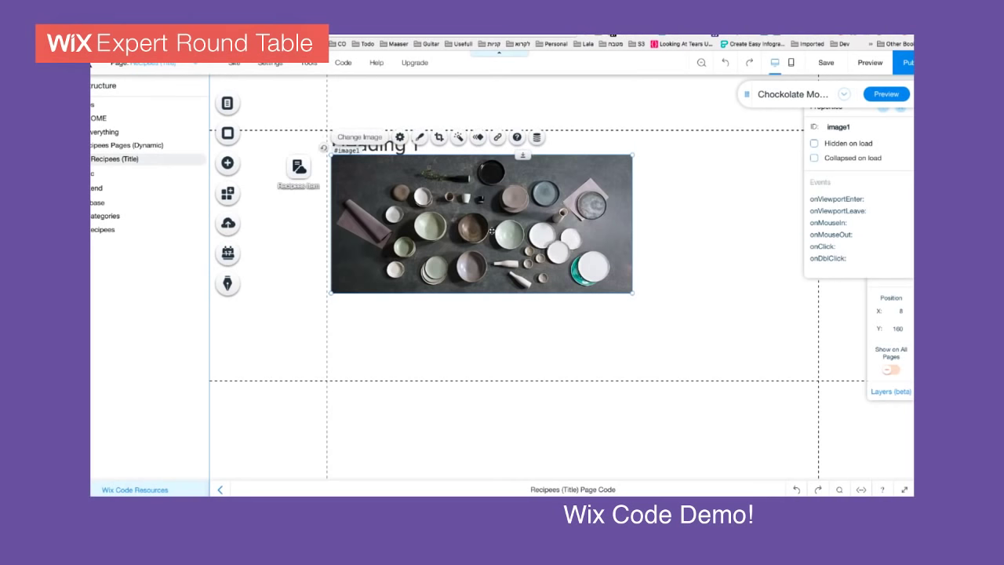
Connect the ceramics image's source to the Image (Image) field of the Recipees Item dataset.
{"action": "left_click", "coordinate": [537, 138]}
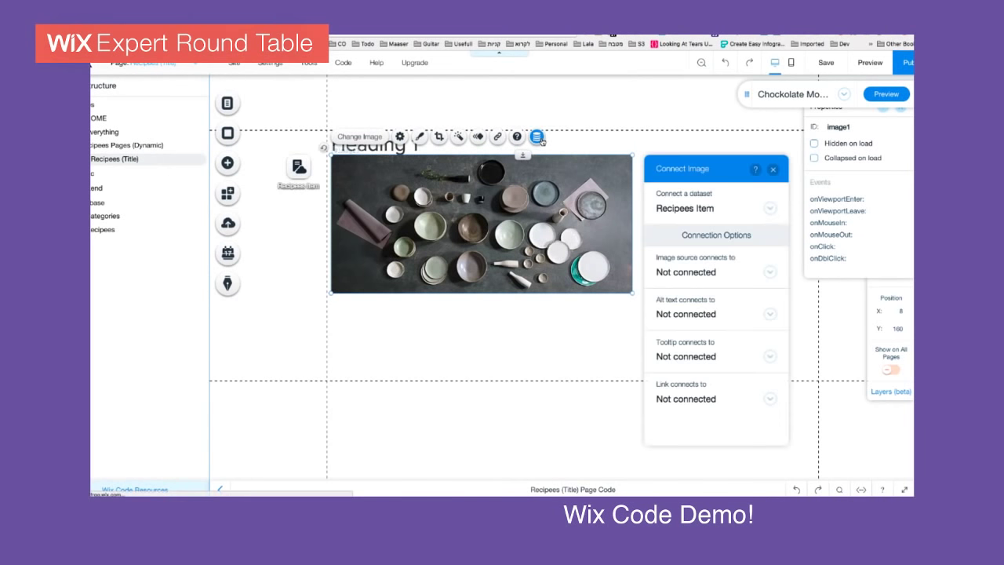
{"action": "left_click", "coordinate": [687, 274]}
{"action": "left_click", "coordinate": [687, 312]}
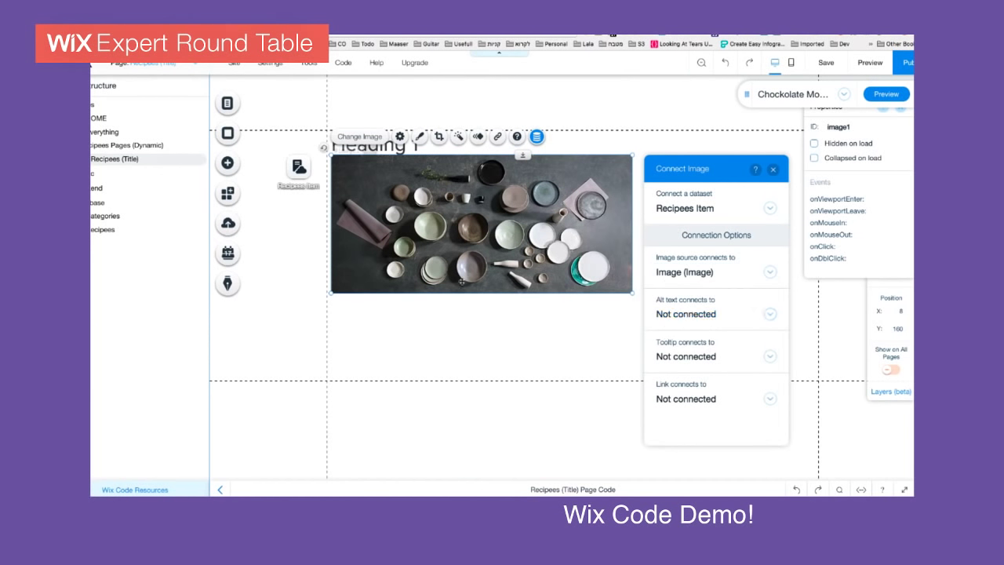
{"action": "left_click", "coordinate": [446, 331]}
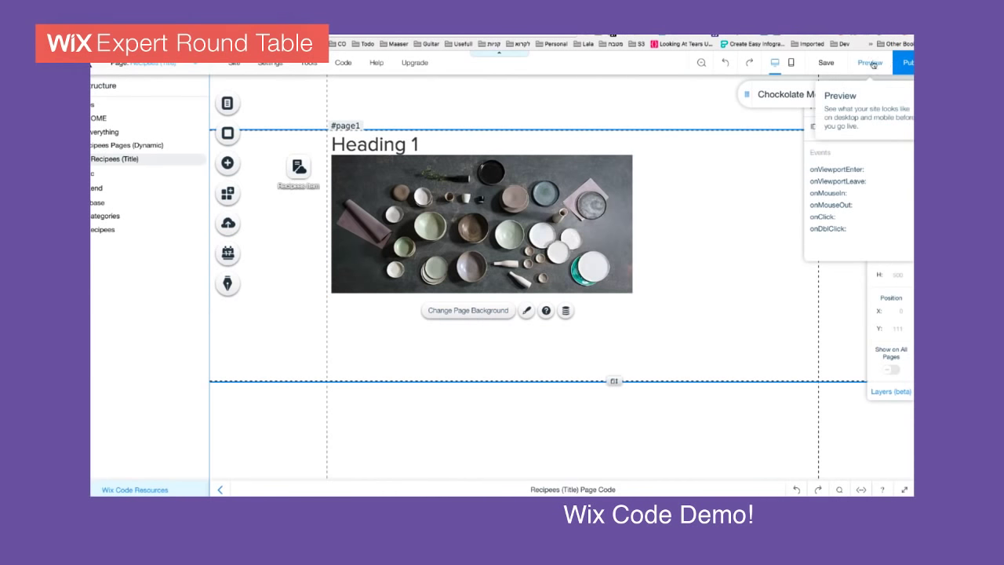
Save the site and preview the Recipees (Title) dynamic page with the Chockolate Mousse item.
{"action": "left_click", "coordinate": [827, 63]}
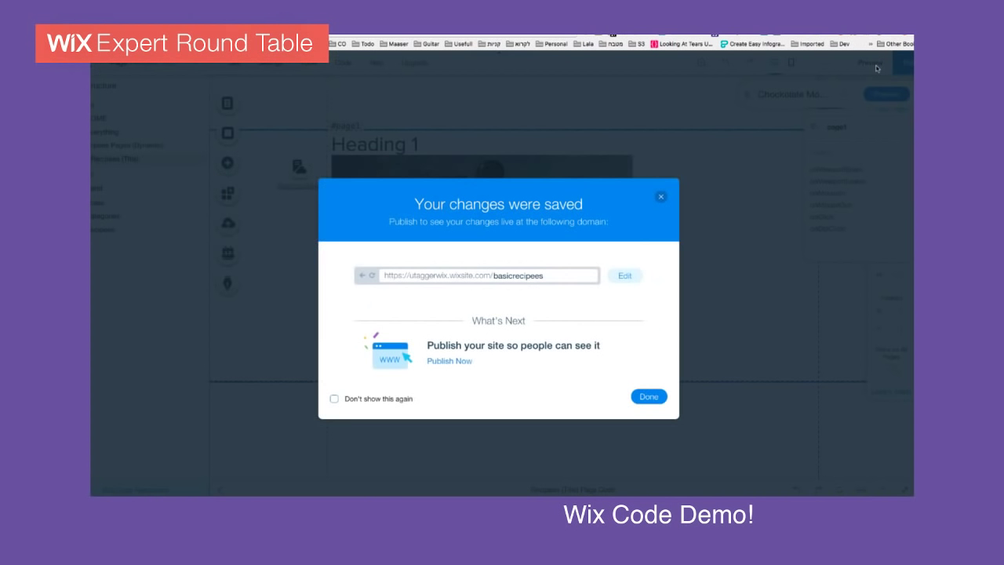
{"action": "left_click", "coordinate": [877, 69]}
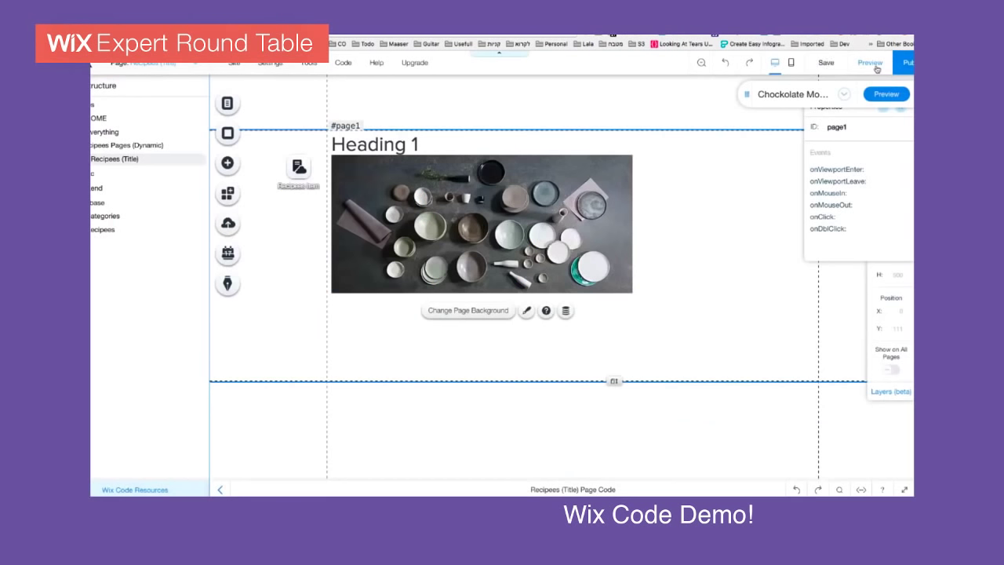
{"action": "left_click", "coordinate": [877, 69]}
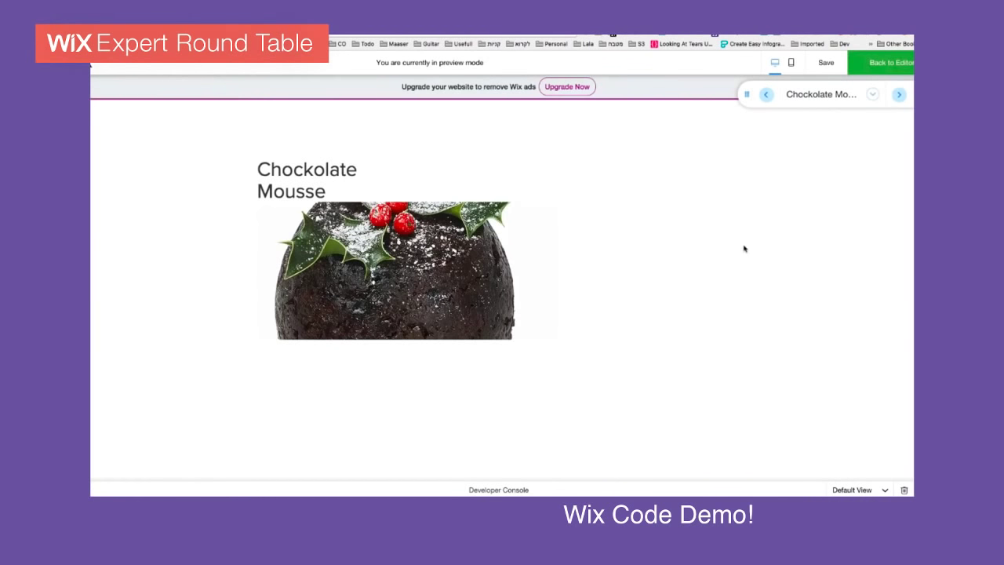